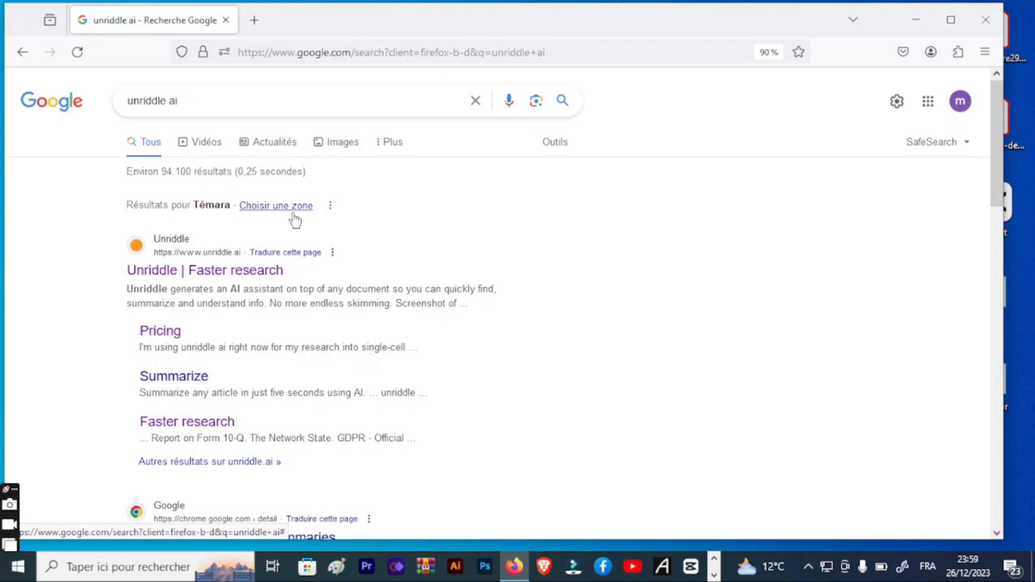
Open the Unriddle website from the search results, decline the page translation and look over the home page
click(178, 272)
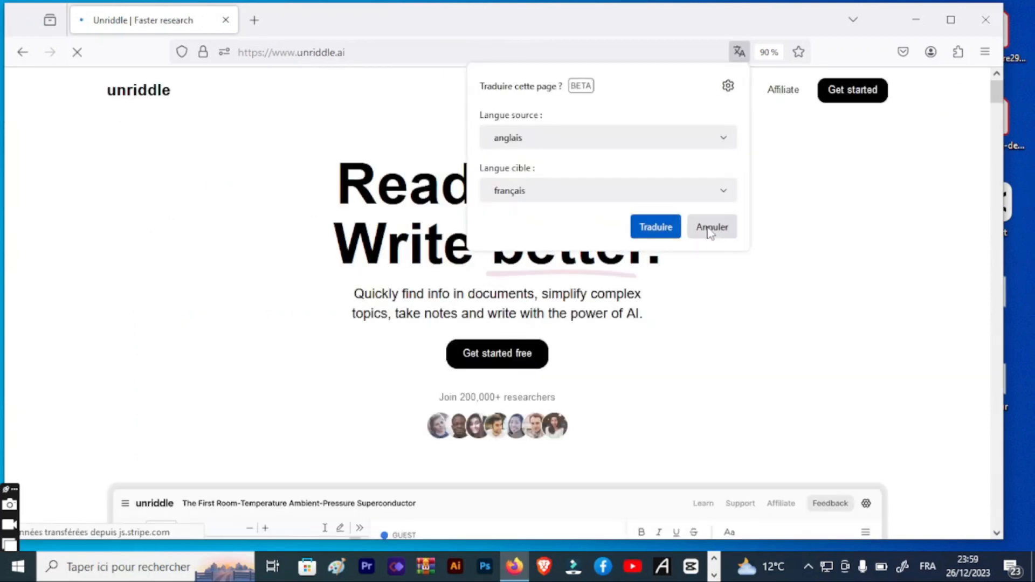
click(710, 229)
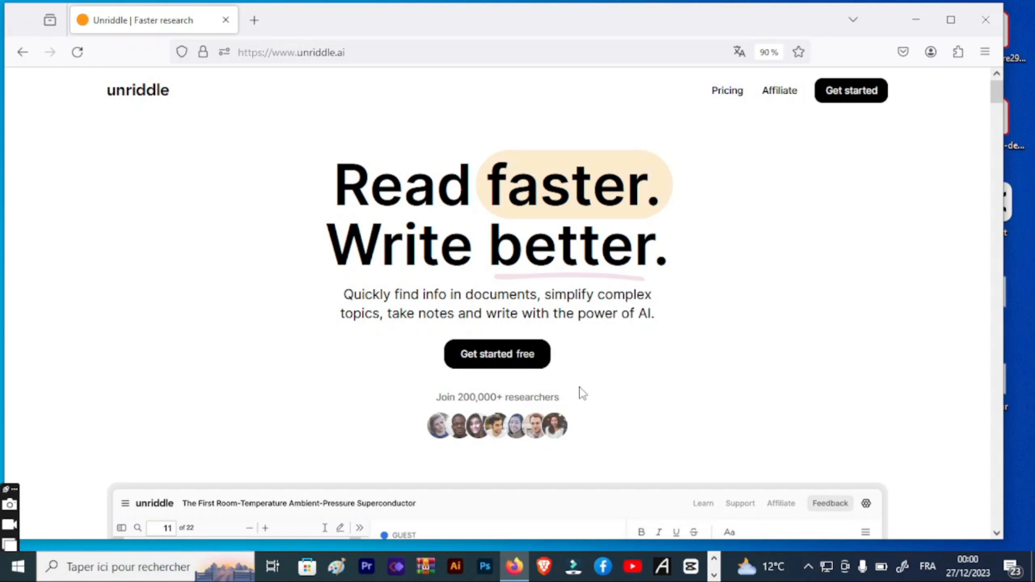
scroll(581, 394, down, 10)
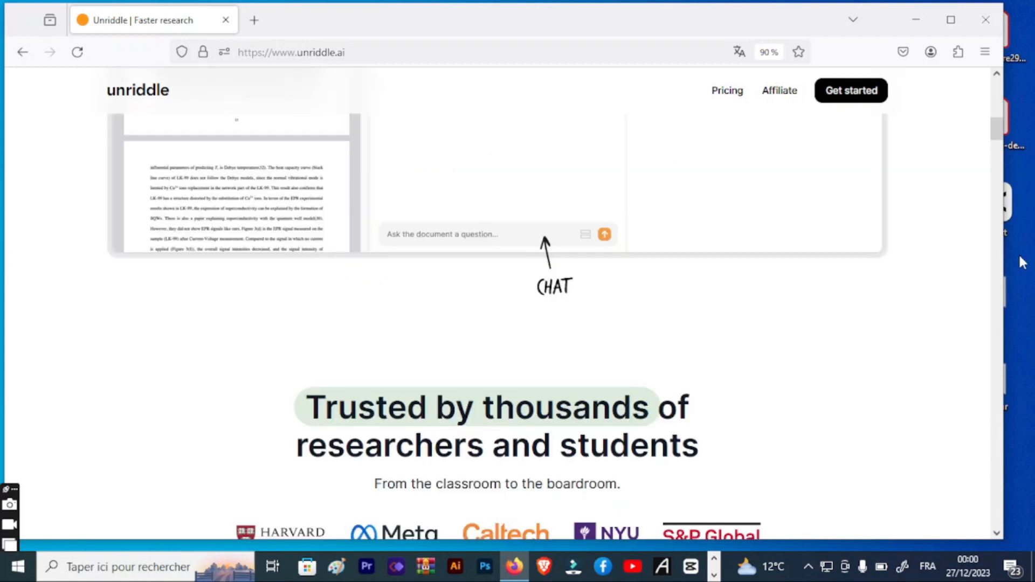
scroll(287, 484, down, 2)
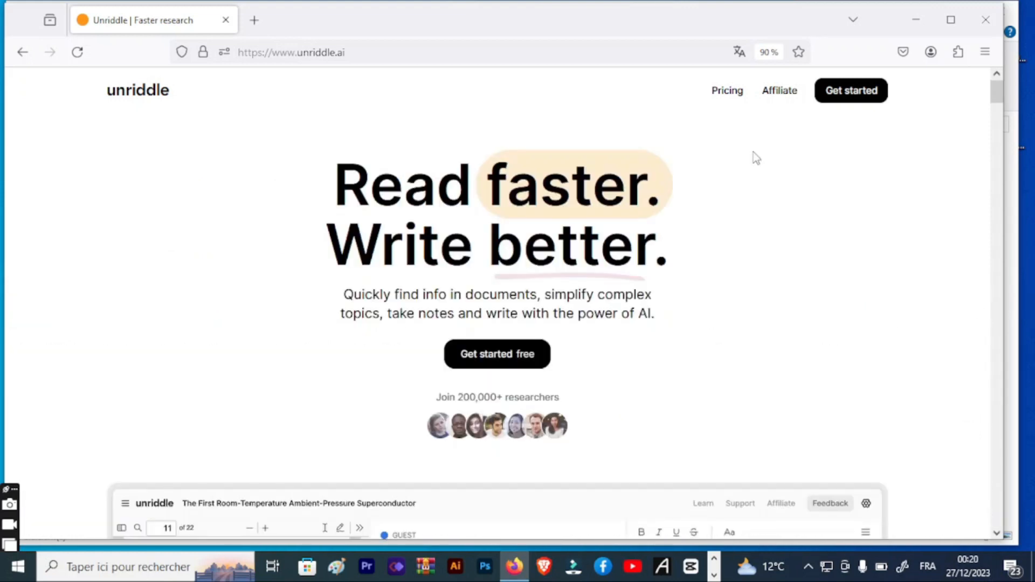
Open the pricing page and review the Free, Pro, Premium and Team plans
click(736, 100)
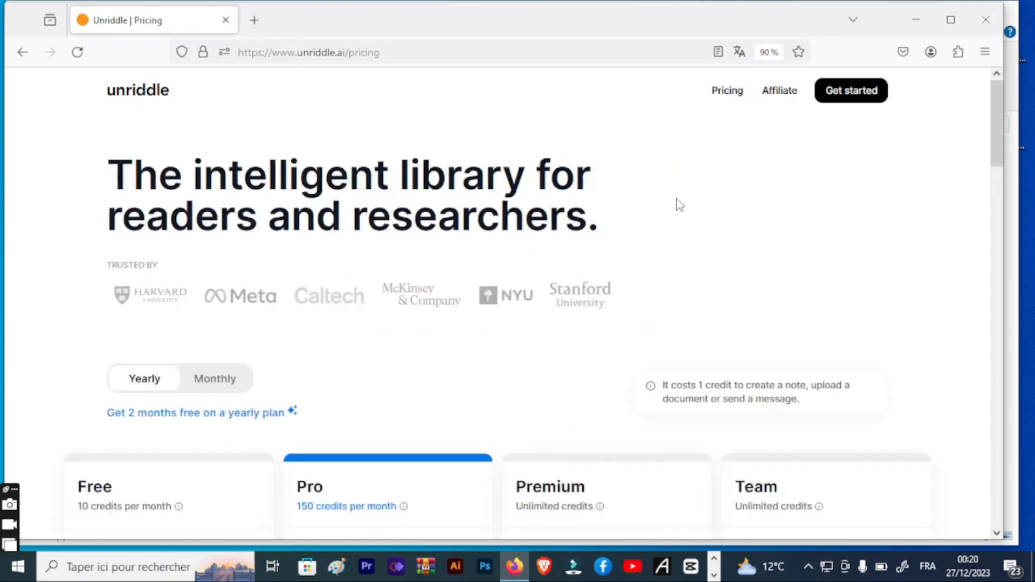
scroll(680, 205, down, 3)
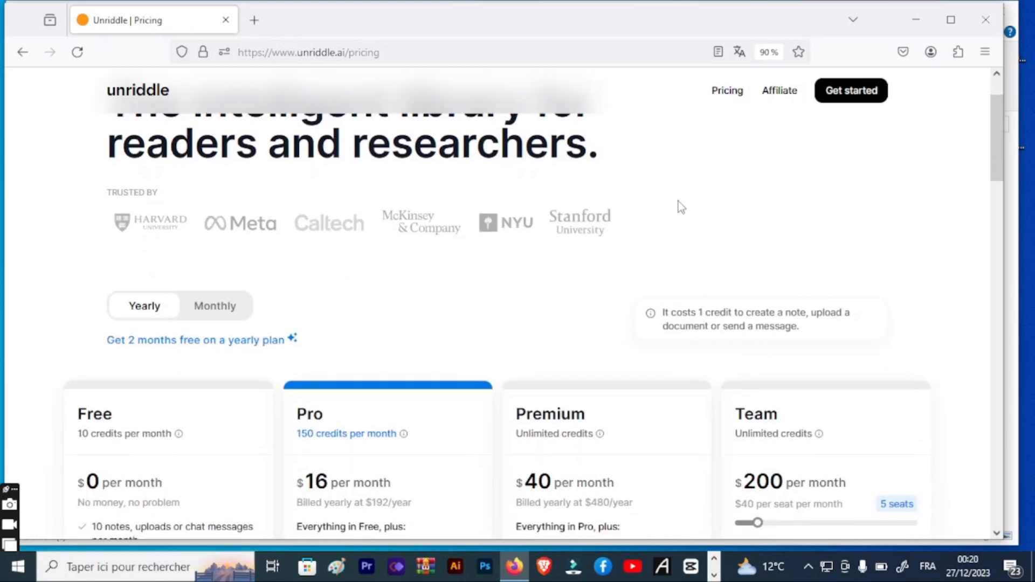
scroll(679, 201, down, 2)
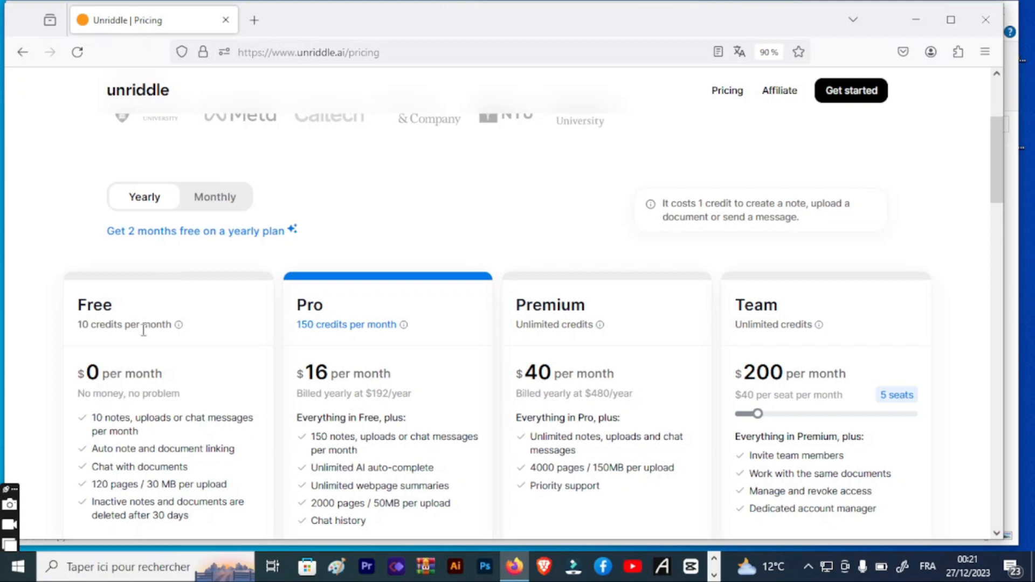
scroll(143, 330, down, 1)
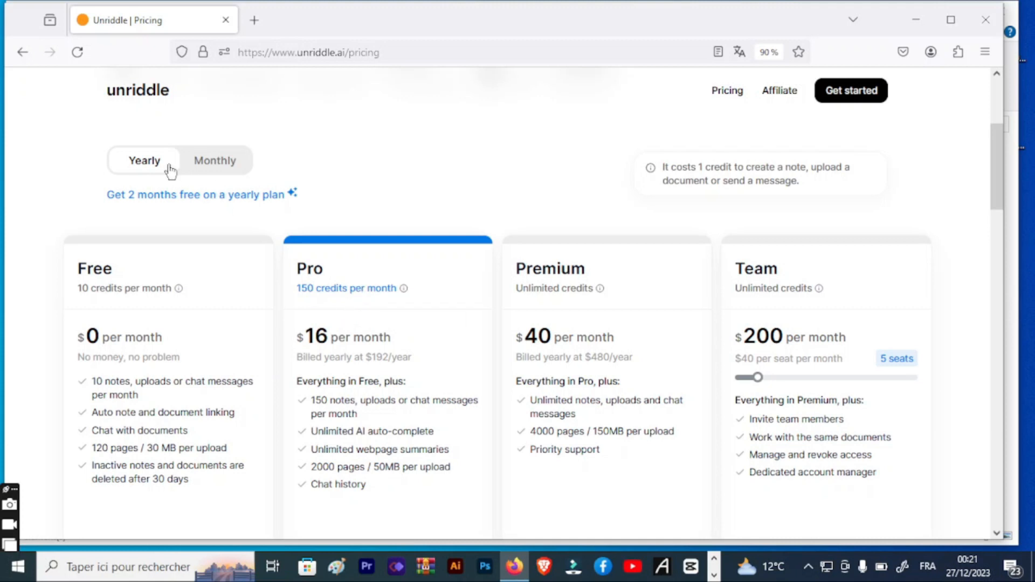
Show the plans with monthly billing and preview the Team plan's price for 10 seats and again for 5 seats
click(204, 168)
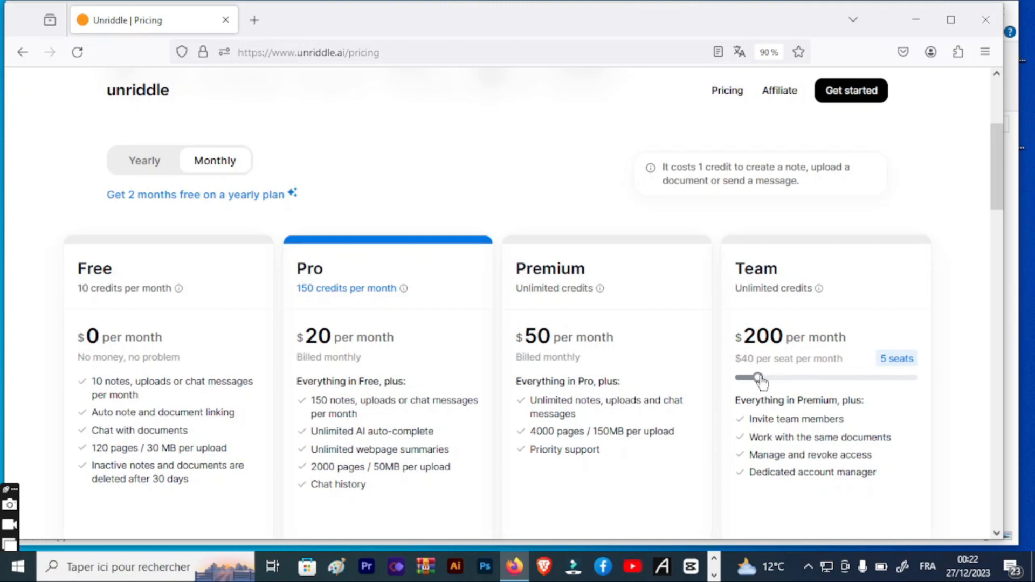
drag(759, 379, 775, 381)
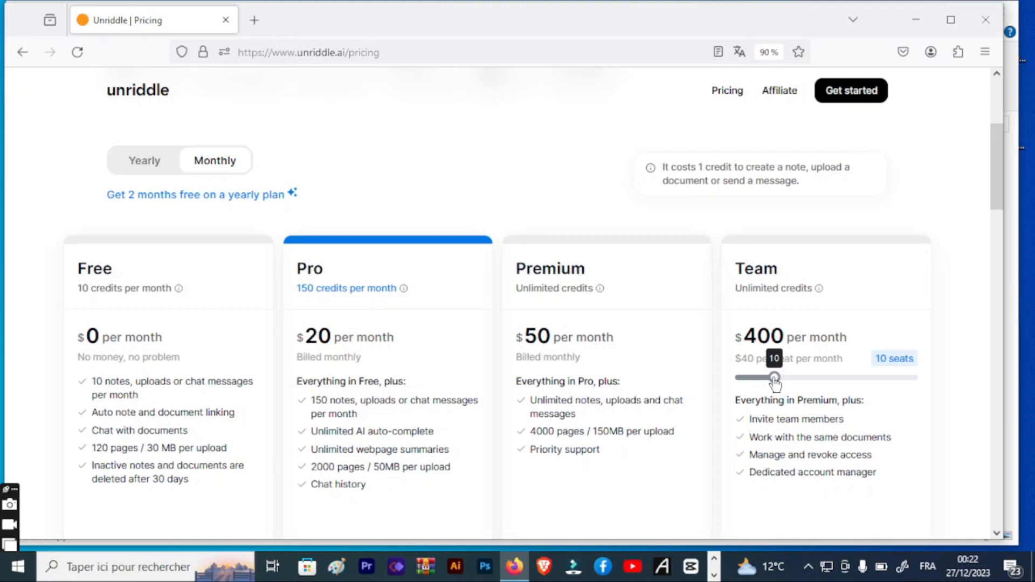
drag(775, 378, 758, 377)
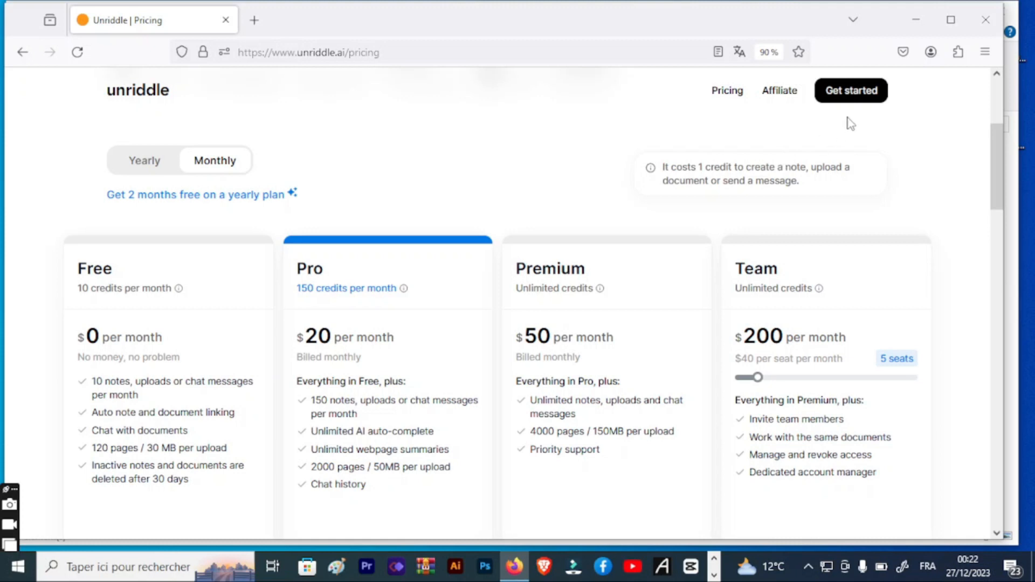
Sign up for an account with the e-mail address and choose Personal as the planned use
click(850, 98)
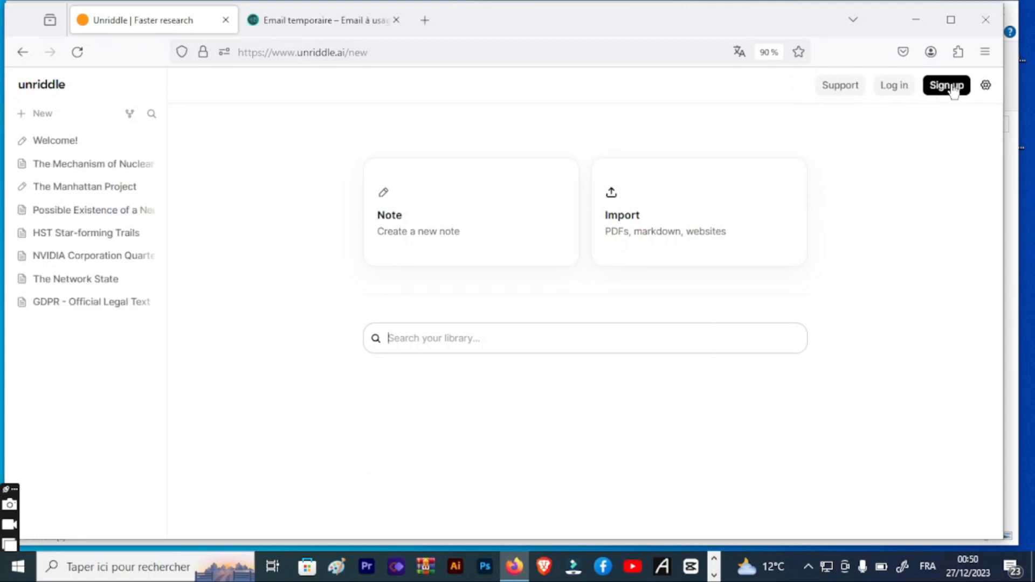
click(952, 87)
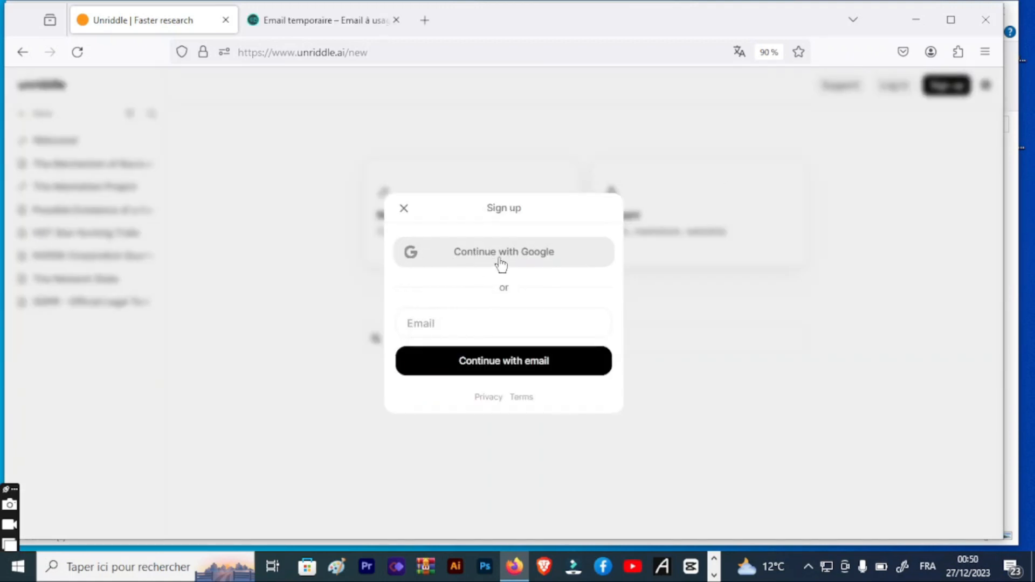
click(435, 324)
key(ctrl+v)
click(469, 363)
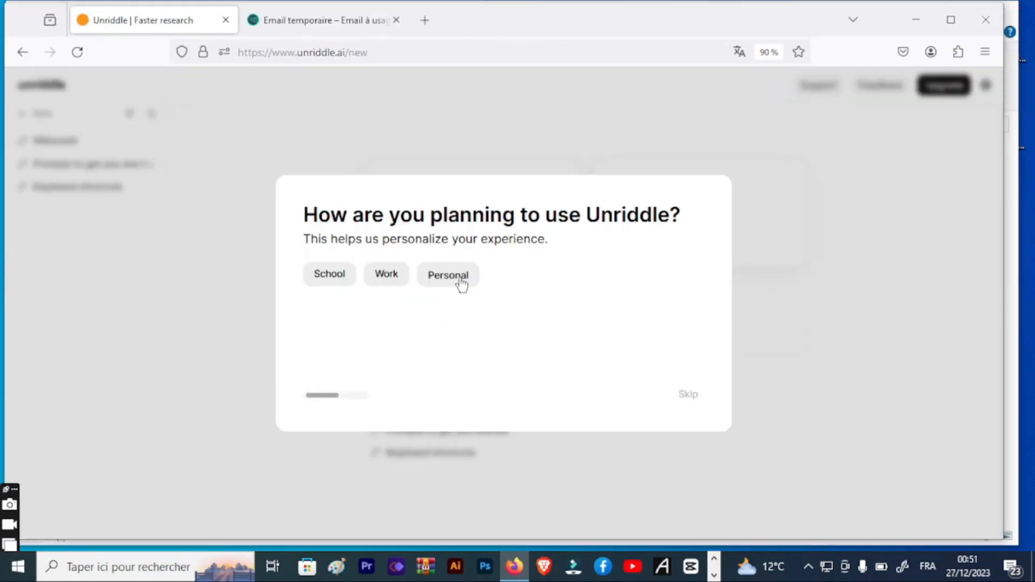
click(461, 283)
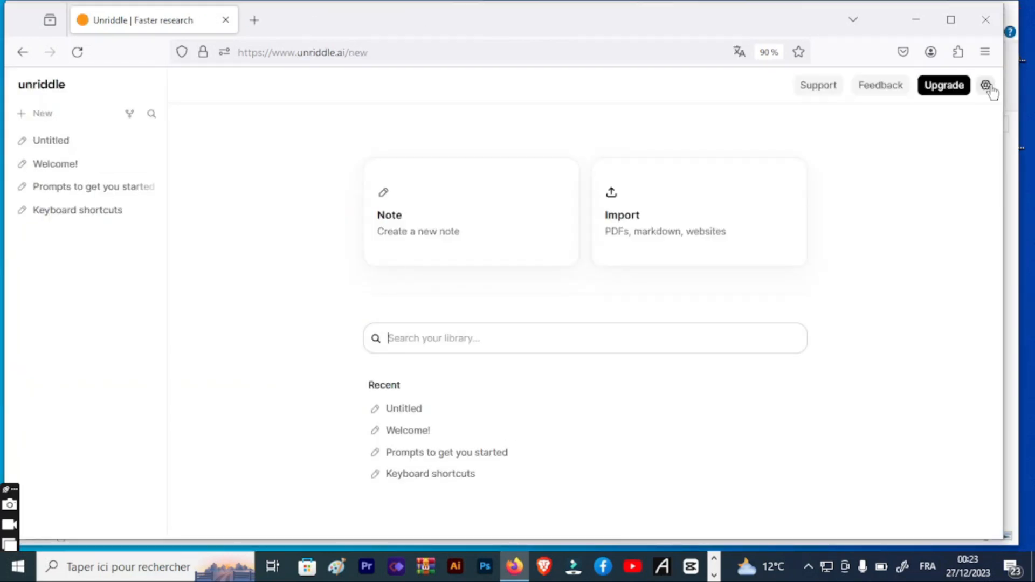
In the chat settings, set the temperature to 0.50 and the maximum length to 250 words
click(986, 85)
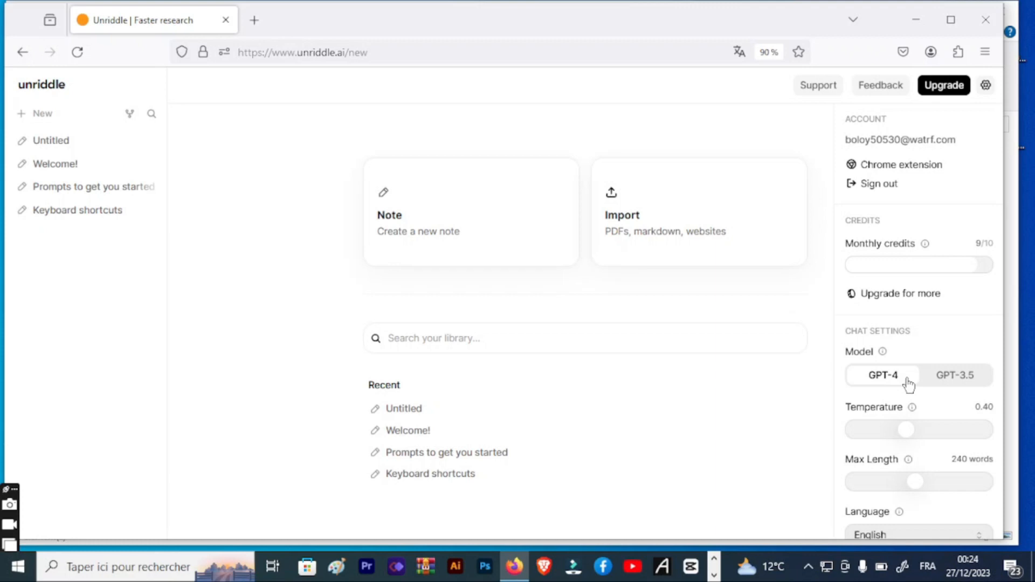
mouse_move(907, 435)
mouse_down()
mouse_move(929, 434)
mouse_move(915, 437)
mouse_up()
click(915, 437)
mouse_move(910, 465)
click(896, 484)
drag(896, 492, 921, 488)
Look through the available chat languages and leave the list without choosing another one
click(880, 536)
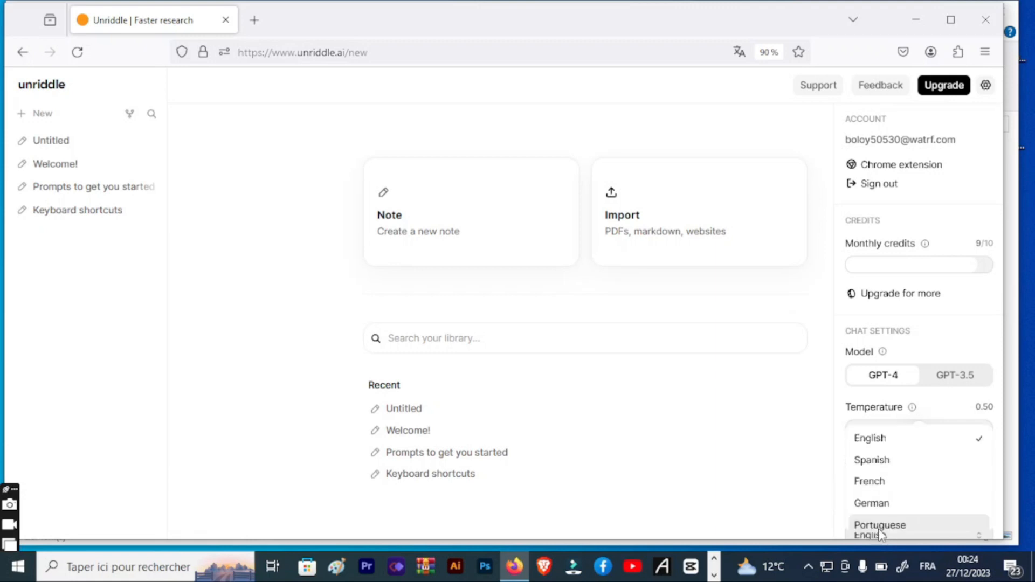
scroll(916, 480, down, 2)
scroll(905, 473, down, 3)
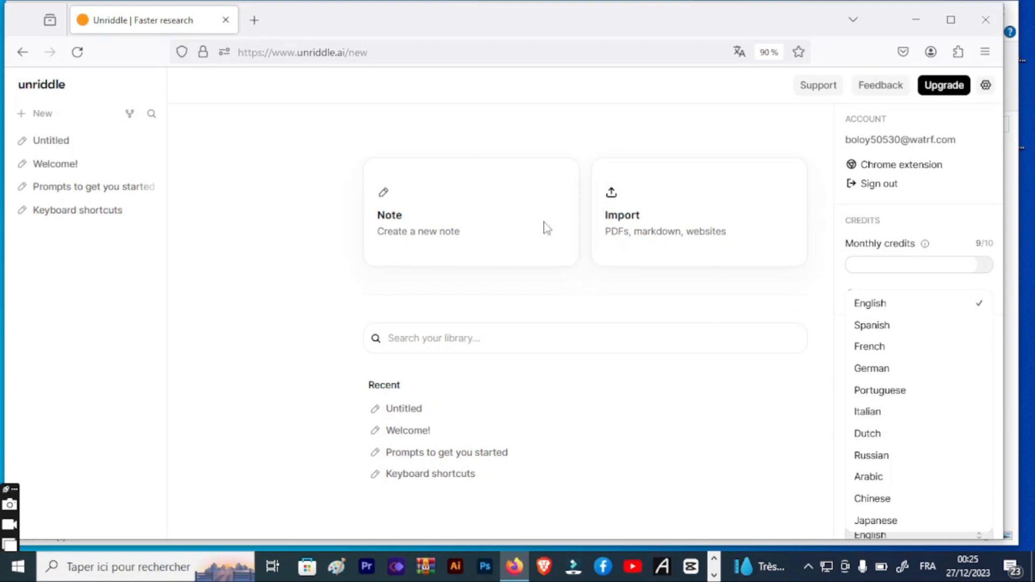
click(74, 171)
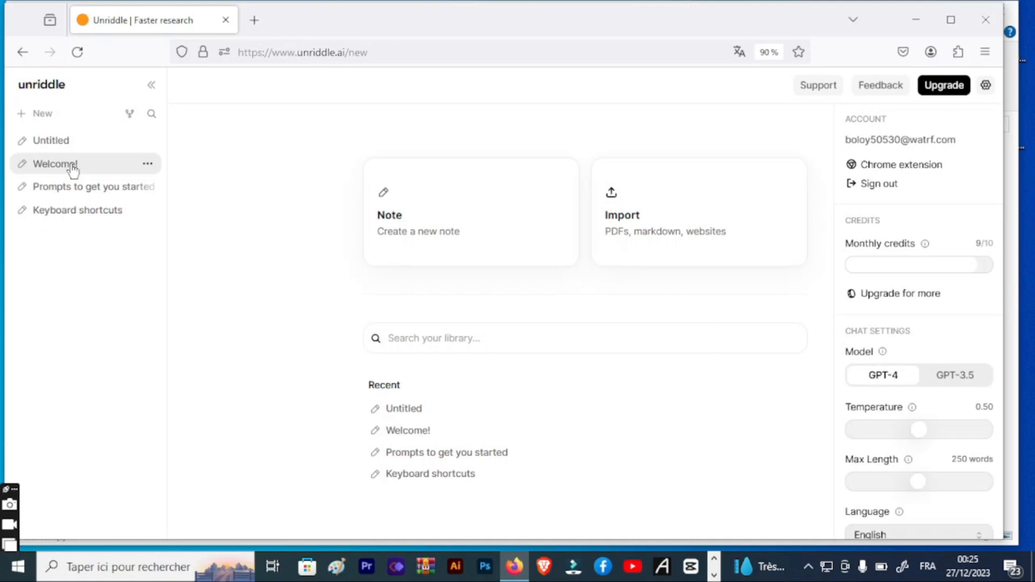
Read through the starter notes Welcome!, Prompts to get you started and Keyboard shortcuts
click(73, 169)
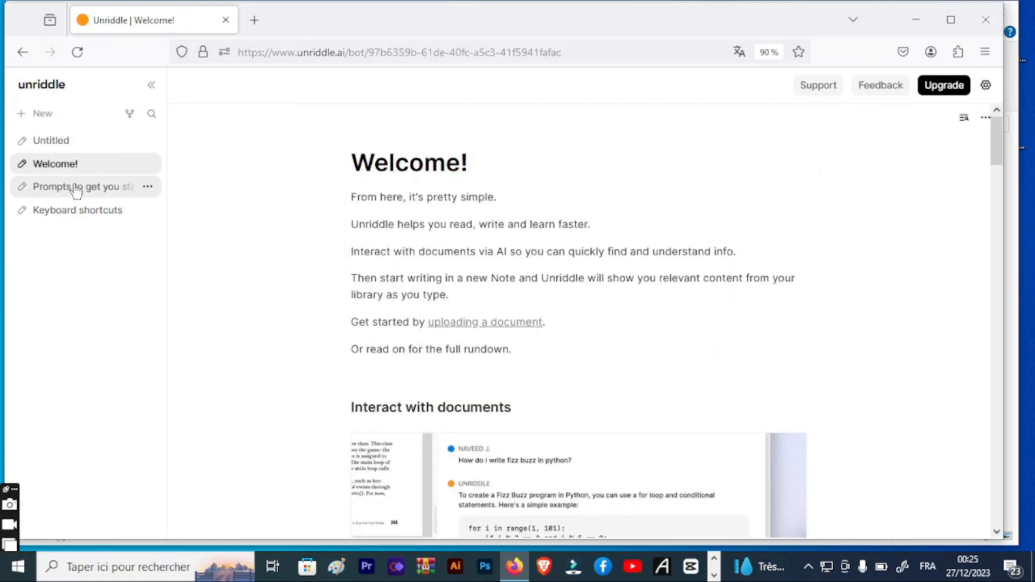
click(76, 190)
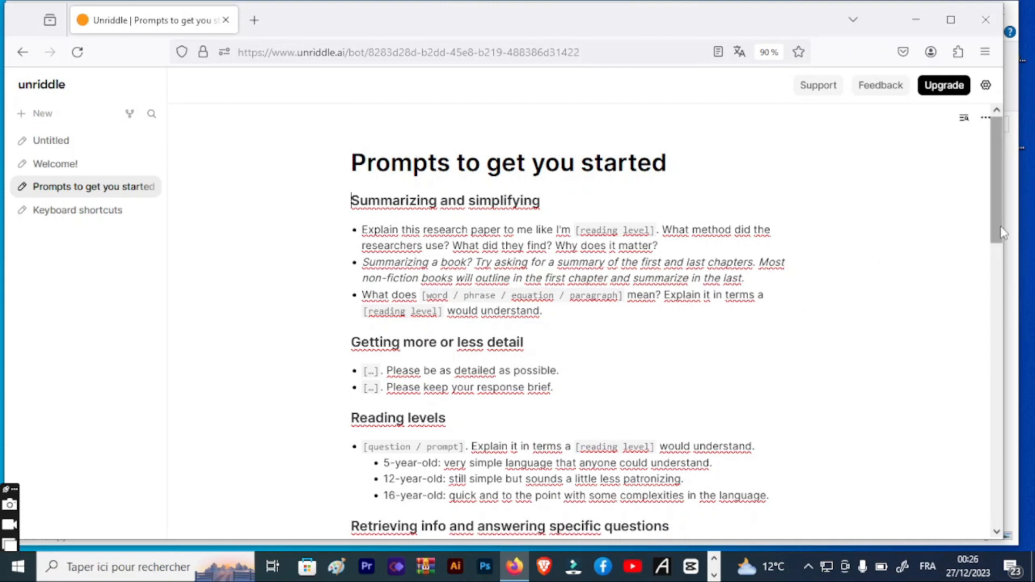
drag(998, 240, 980, 342)
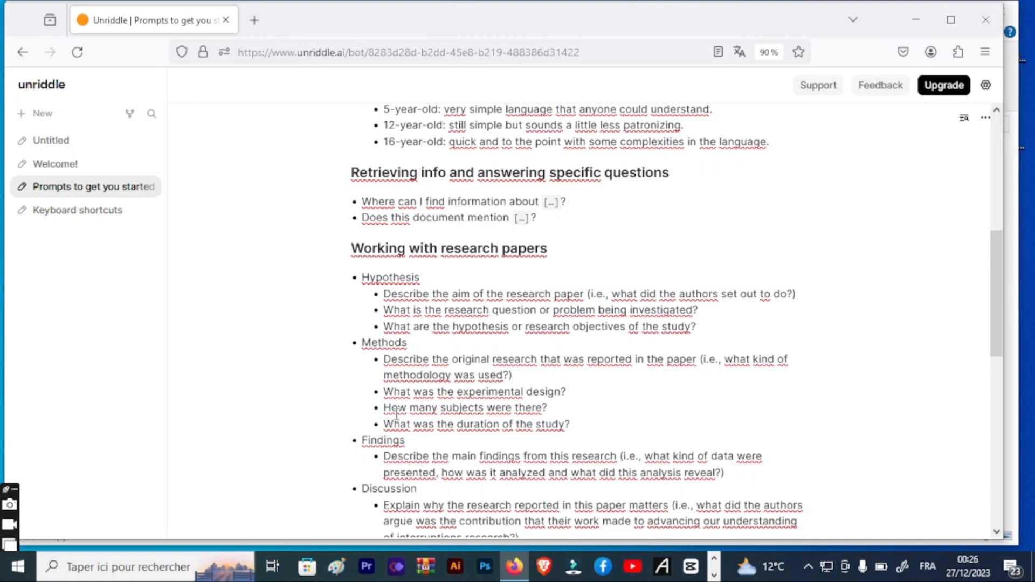
click(81, 215)
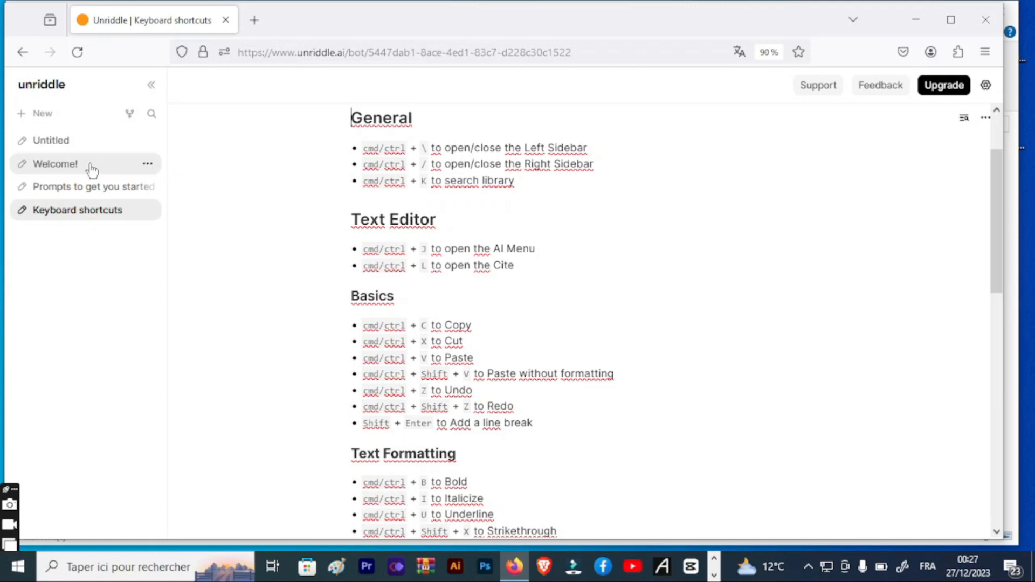
Create a new blank note in the library
click(57, 117)
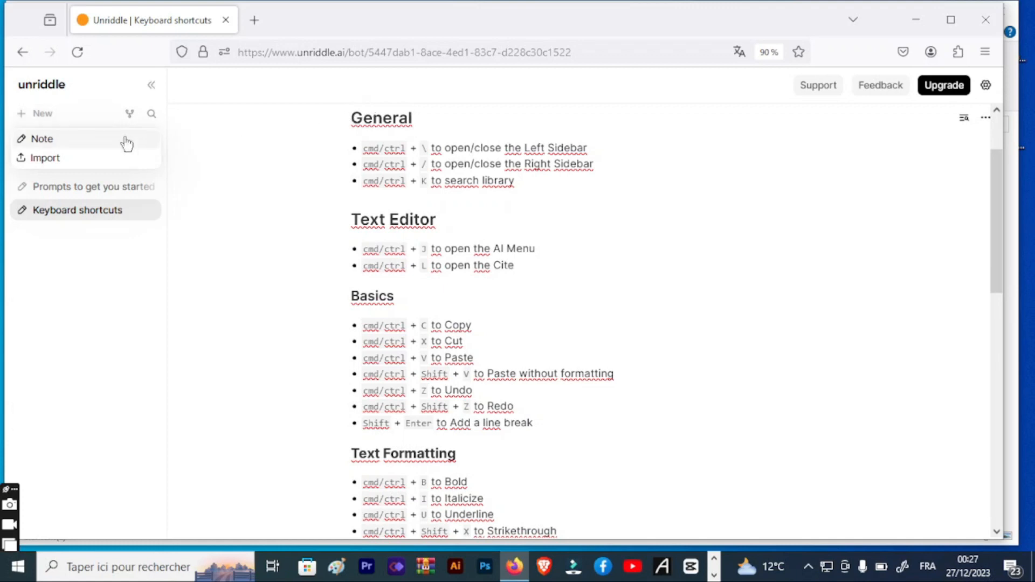
click(53, 141)
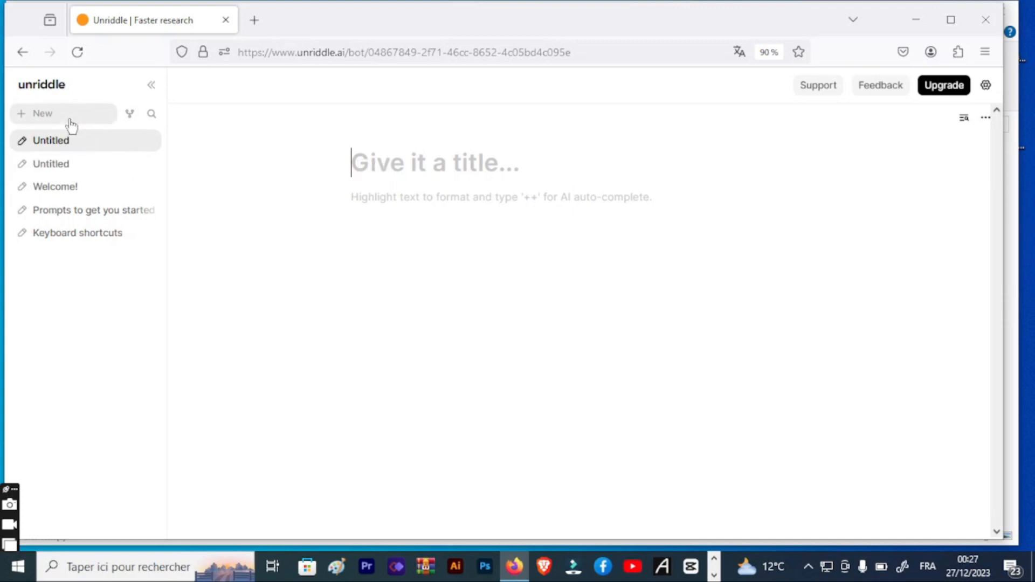
click(54, 119)
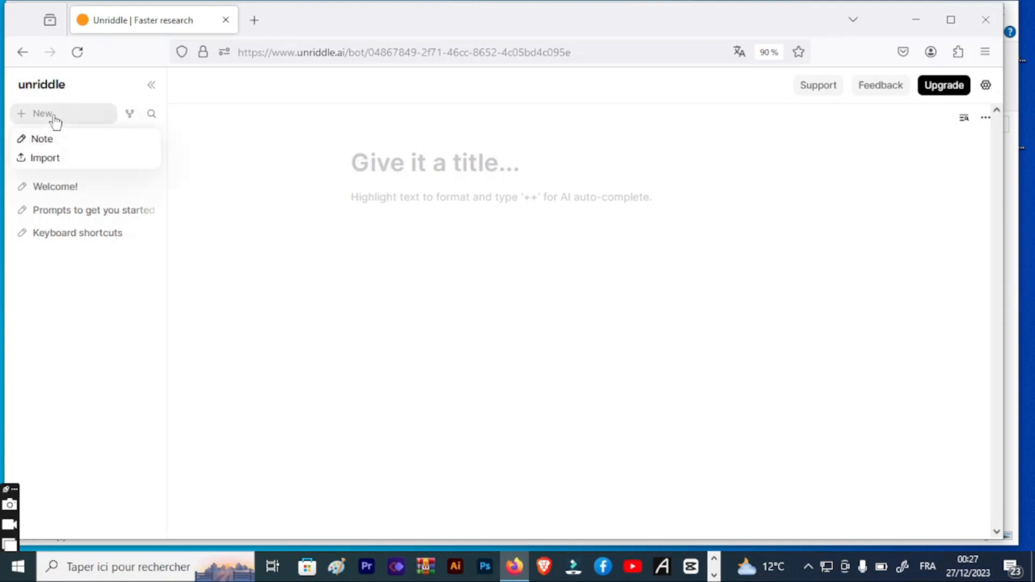
click(47, 157)
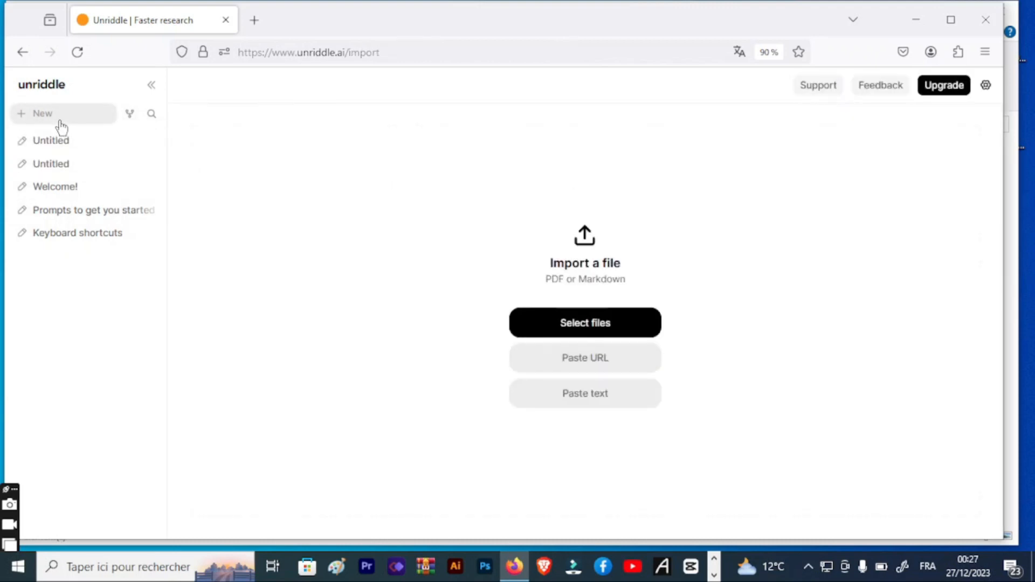
click(24, 52)
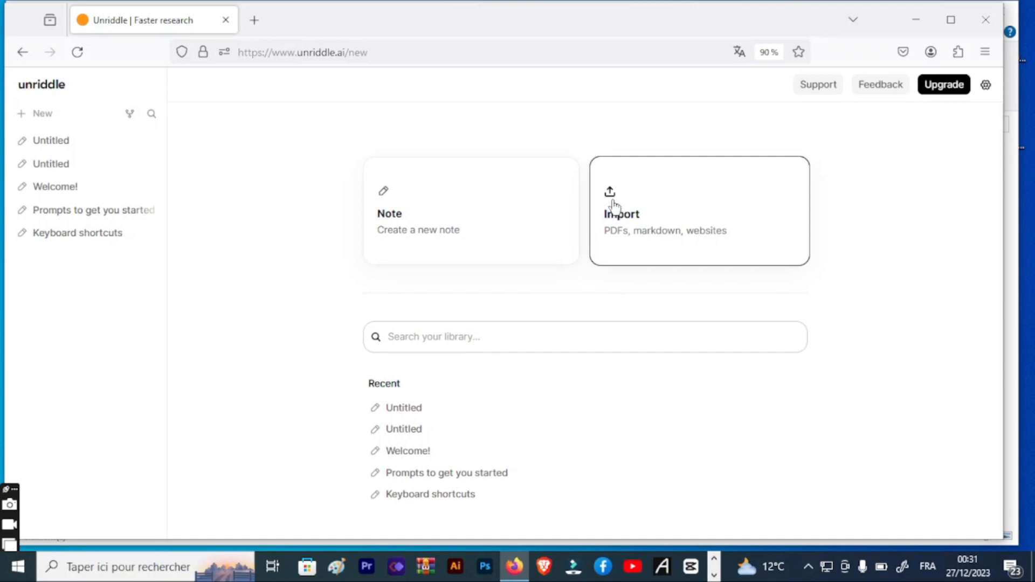
Import the four Magnetic surfactants PDFs and the 2023 magnetic chemistry PDF from the Magnetic surfactants folder
click(614, 206)
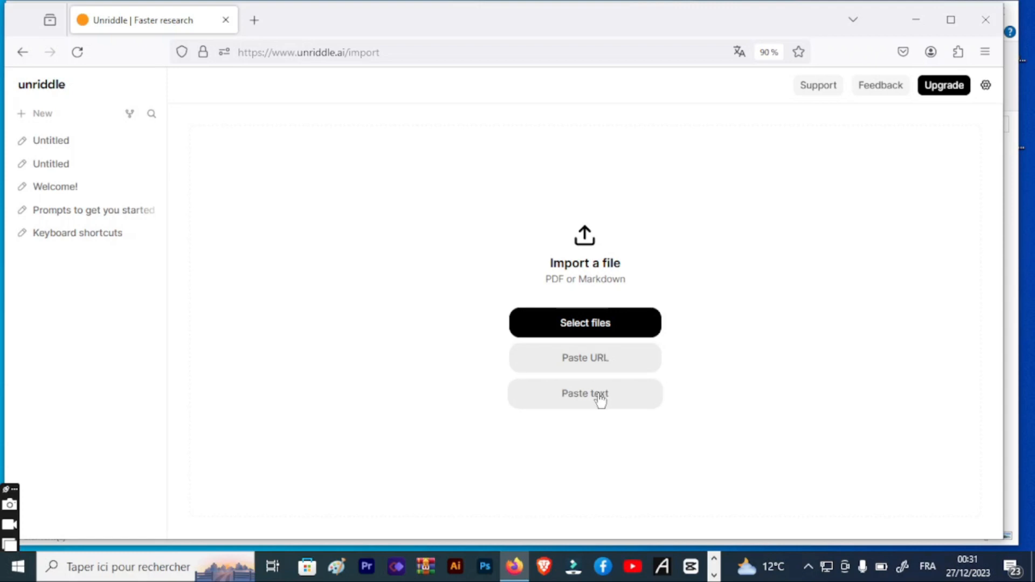
click(586, 326)
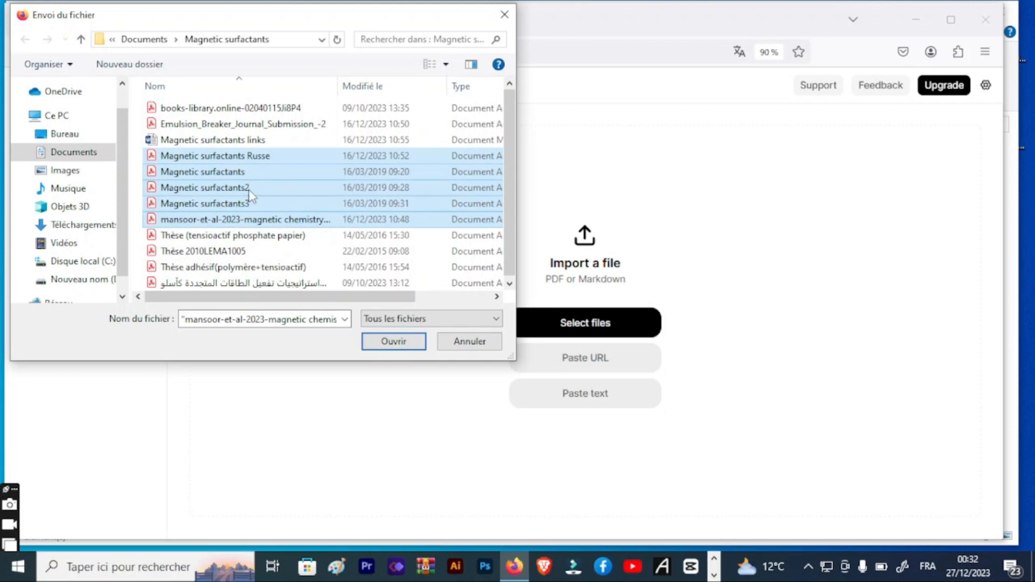
click(396, 342)
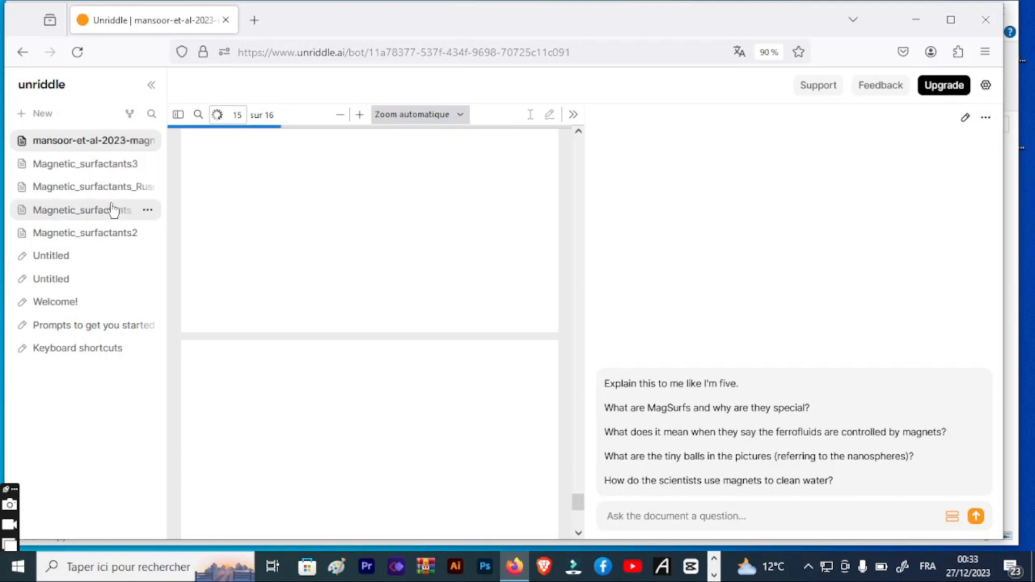
View the options available for the first imported document in the library and close them unused
right_click(102, 144)
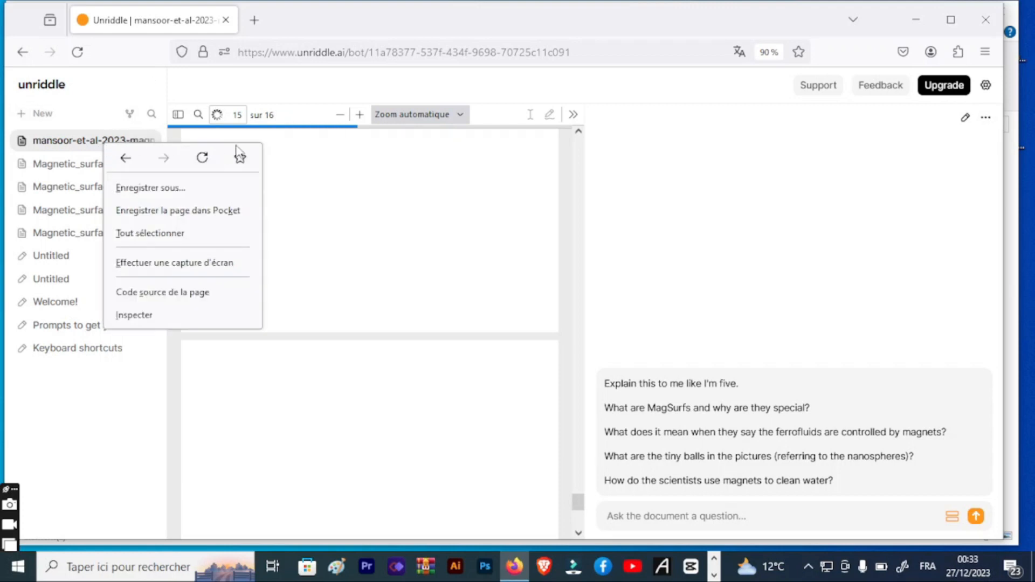
click(153, 140)
click(150, 141)
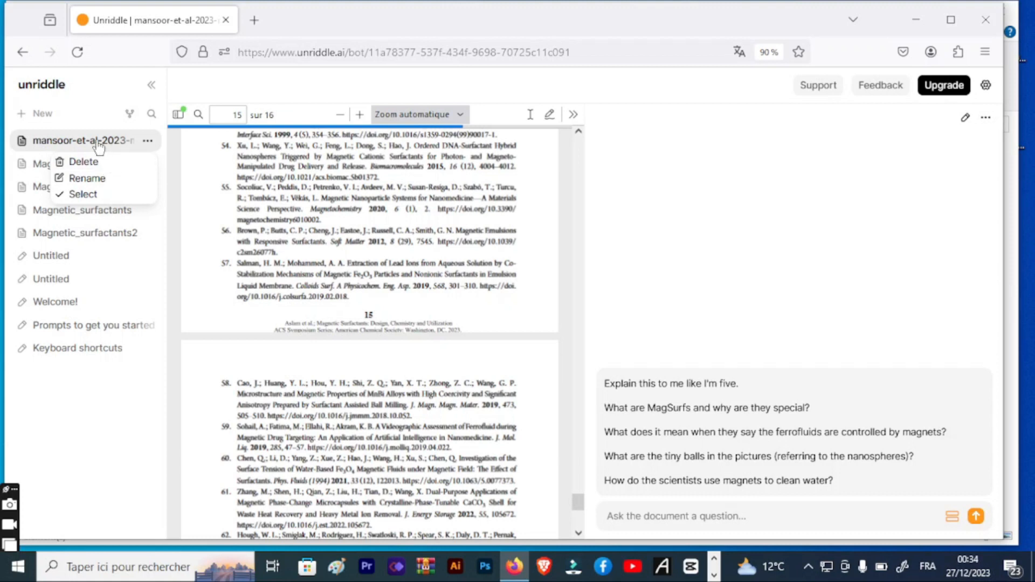
click(667, 228)
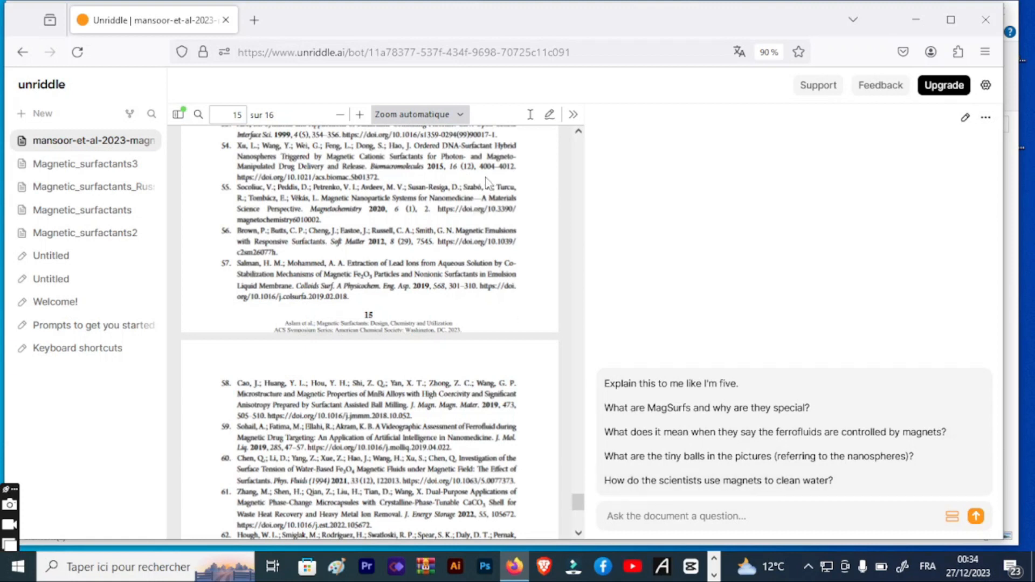
Look through the mansoor-et-al-2023 document, going from its reference list back to the title page and on to the Magnetic Surfactants section
click(578, 132)
drag(578, 132, 578, 131)
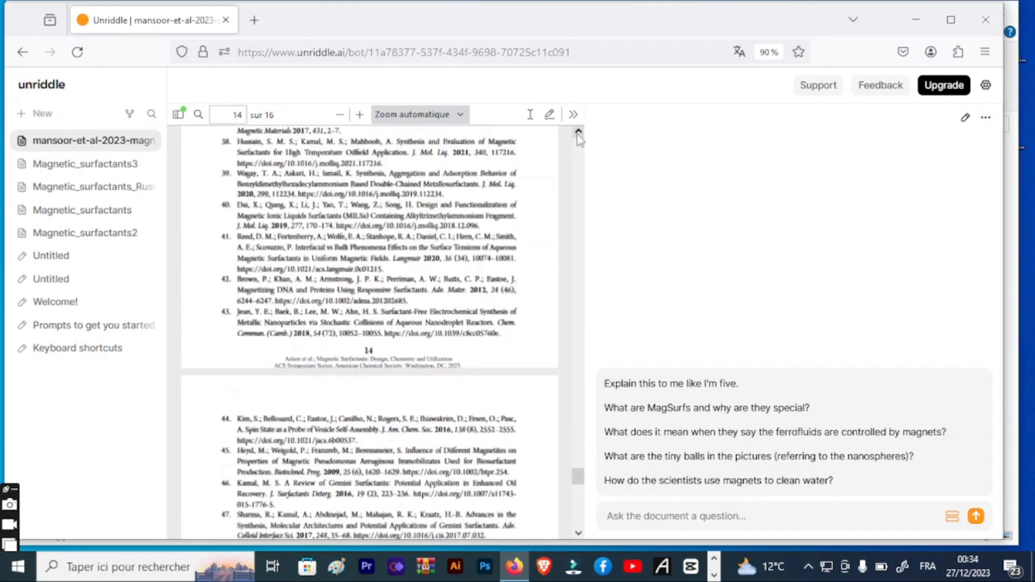
click(578, 134)
click(577, 134)
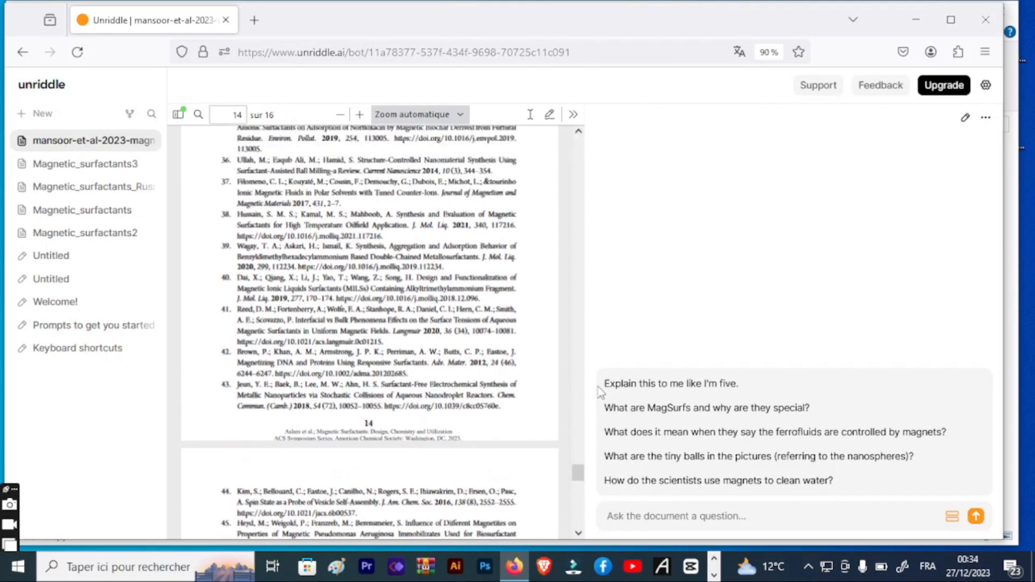
drag(577, 483, 576, 158)
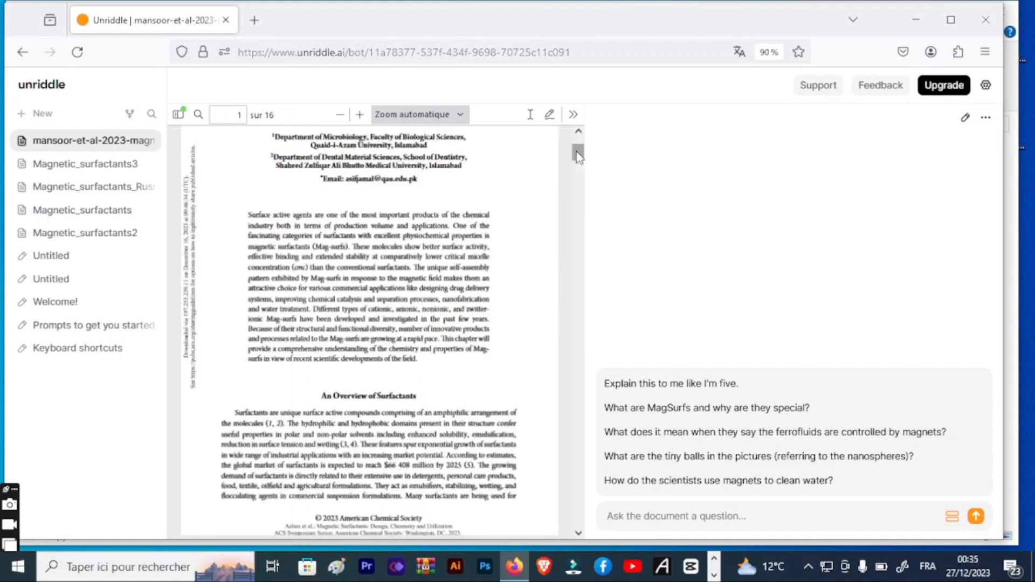
drag(578, 147, 577, 142)
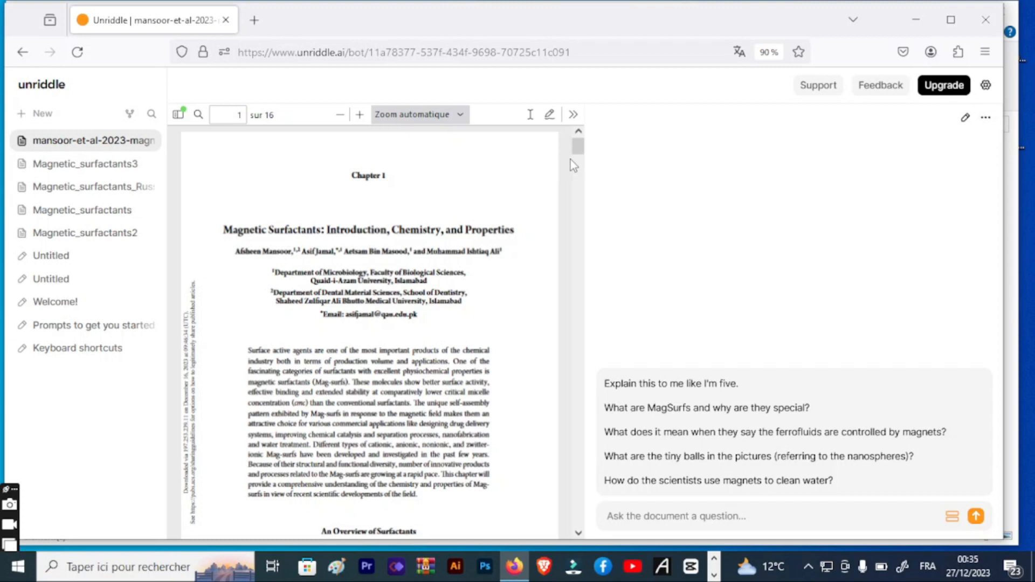
drag(577, 149, 578, 187)
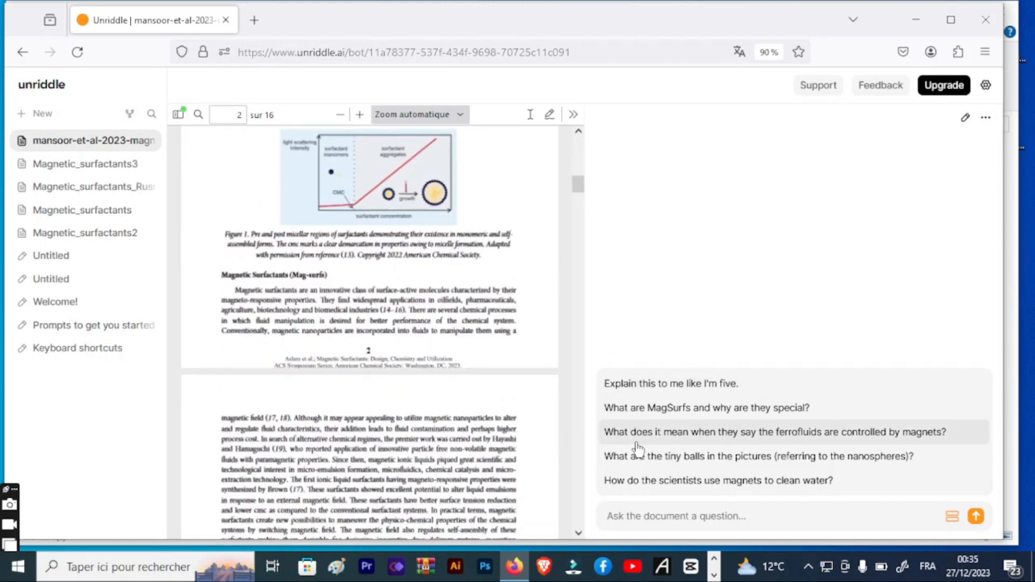
Ask the document "How do the scientists use magnets to clean water?" and "What are the main finding from this paper?"
click(649, 483)
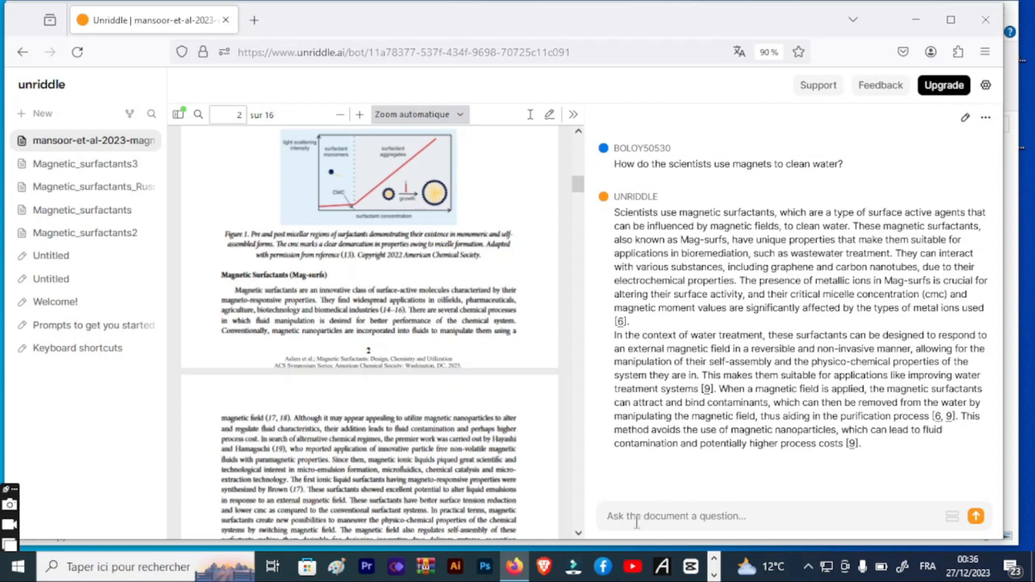
text(What are the main finding from this paper)
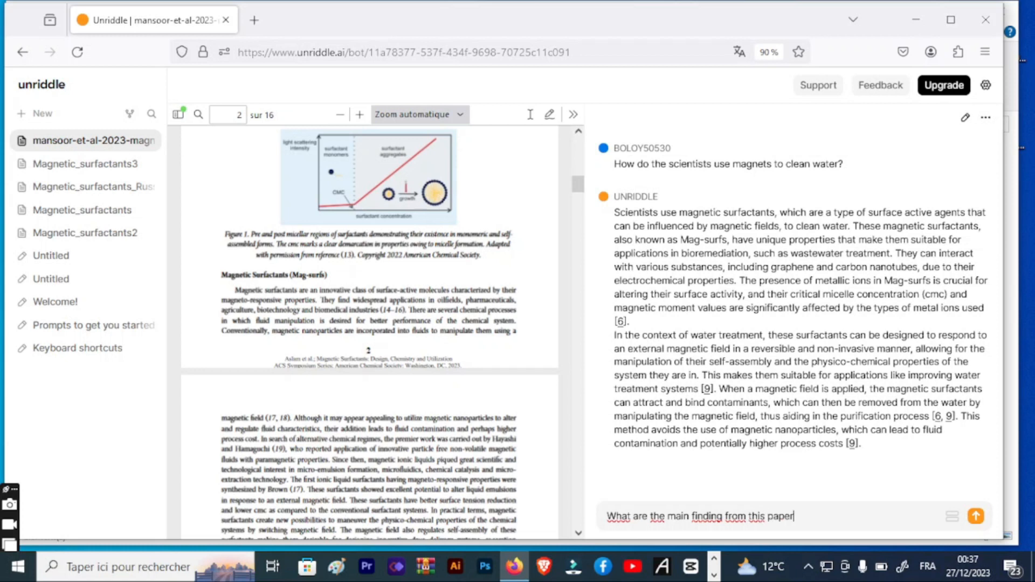
text(?)
click(976, 517)
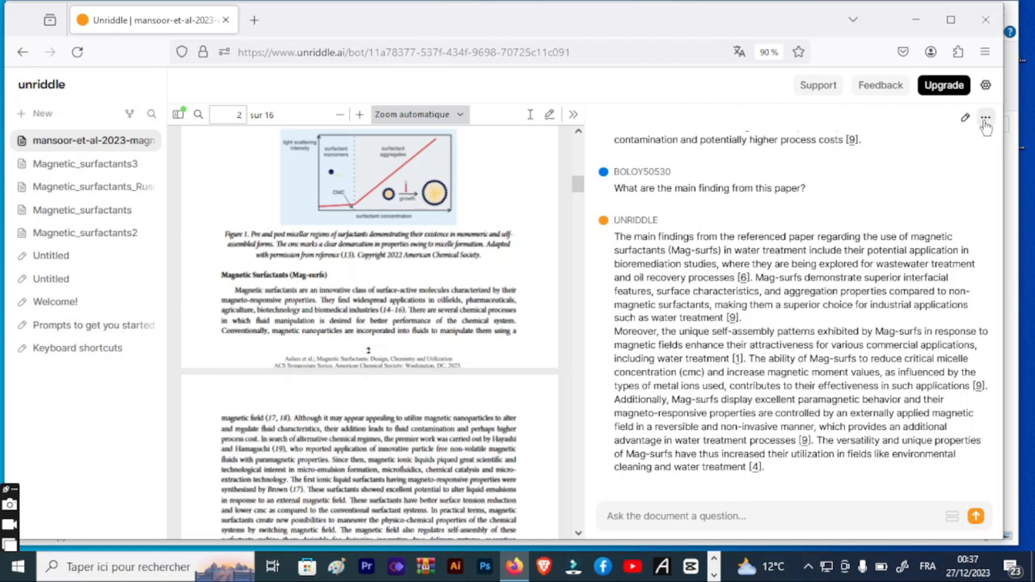
Title a blank note beside the document "paper 1", fill it with the chat answer on cleaning water, and show the note's export and copy options
click(967, 118)
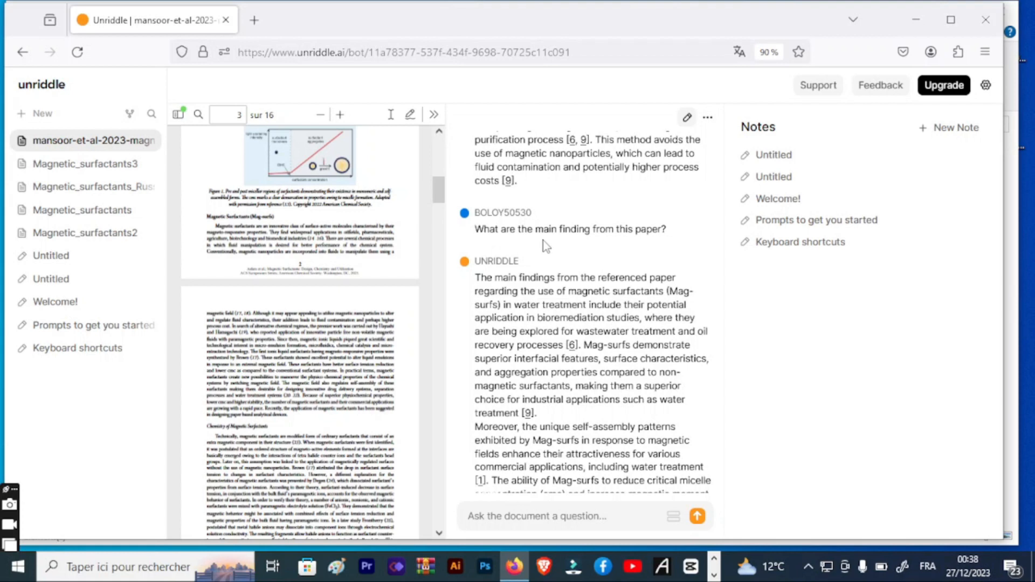
click(813, 244)
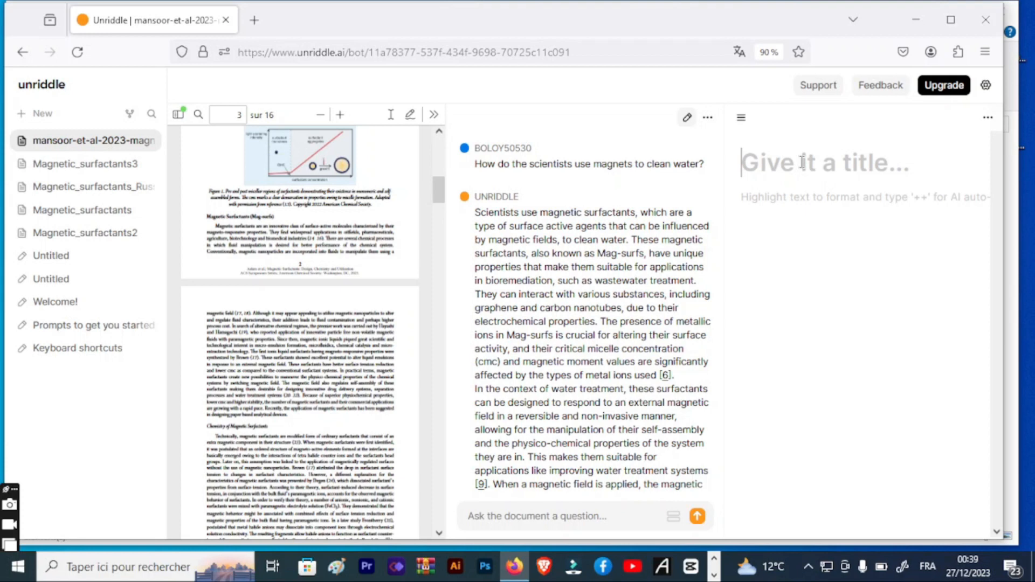
text(paper 1)
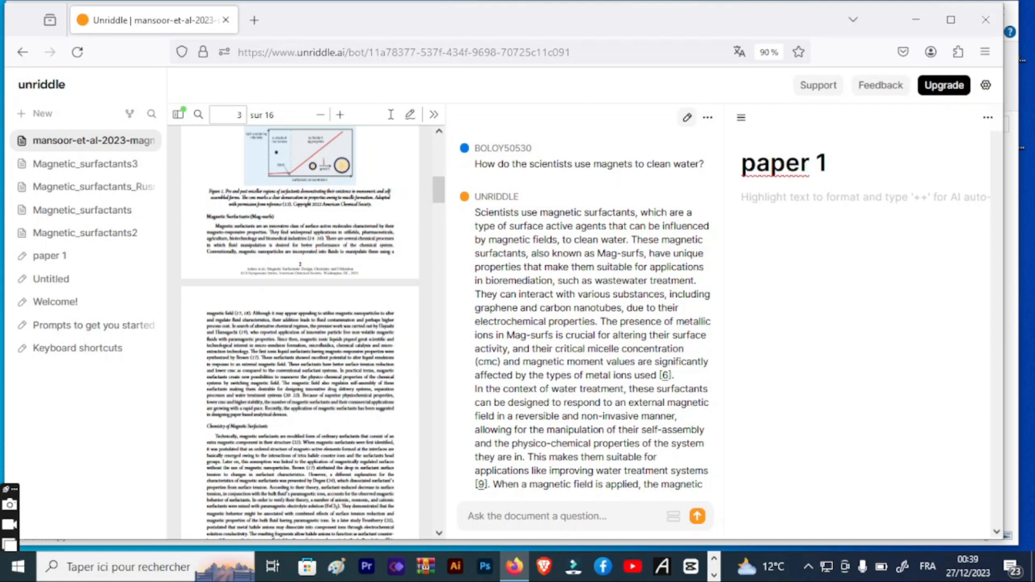
text(Scientists use magnetic surfactants, which are a type of surface active agents that can be influenced by magnetic fields, to clean water. These magnetic surfactants, also known as Mag-surfs, have unique properties that make them suitable for applications in bioremediation, such as wastewater treatment. They can interact with various substances, including graphene and carbon nanotubes, due to their electrochemical properties. The presence of metallic ions in Mag-surfs is crucial for altering their surface activity, and their critical micelle concentration (cmc) and magnetic moment values are significantly affected by the types of metal ions used [6]. In the context of water treatment, these surfactants can be designed to respond to an external magnetic field in a reversible and non-invasive manner, allowing for the manipulation of their self-assembly and the physico-chemical properties of the system they are in. This makes them suitable for applications like improving water treatment systems [9]. When a magnetic field is applied, the magnetic)
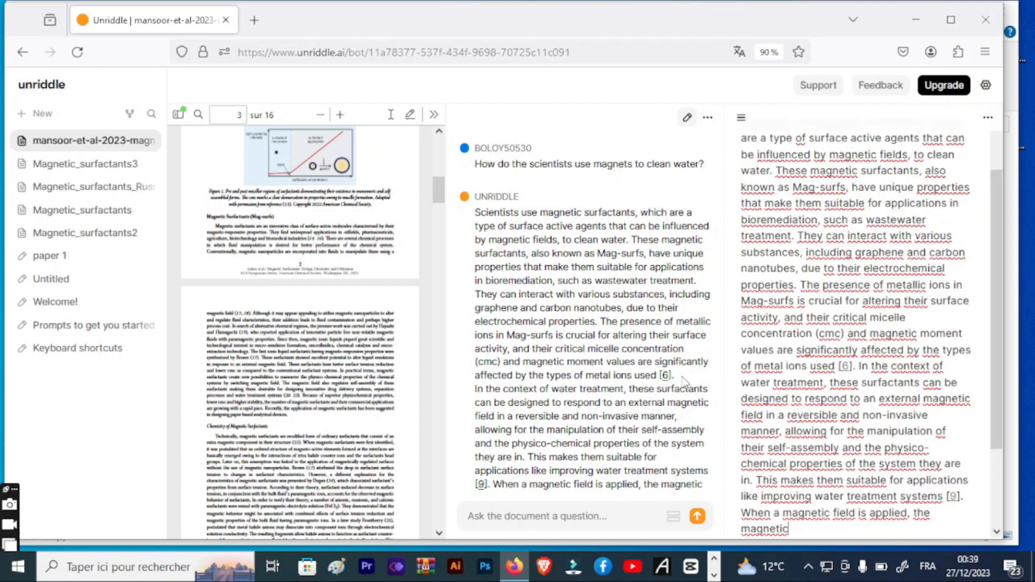
click(989, 120)
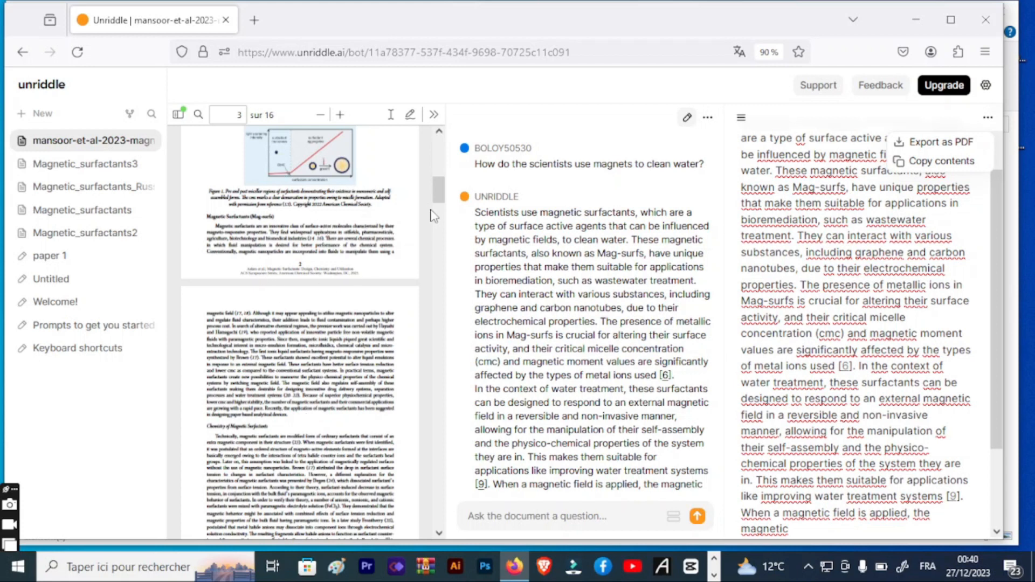
Enlarge the first page and draw a thick black bracket and an X beside the abstract
drag(438, 203, 438, 160)
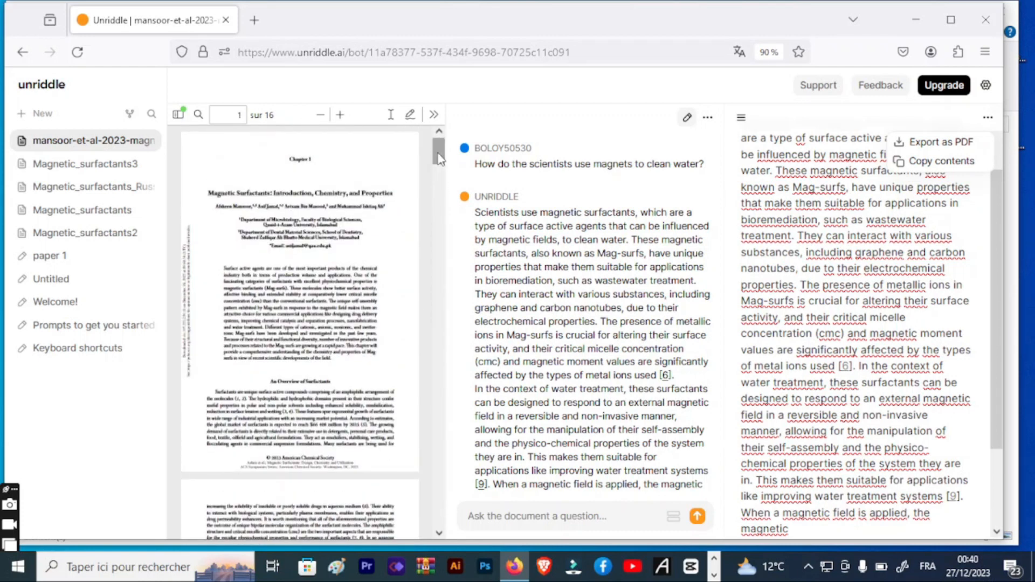
click(341, 119)
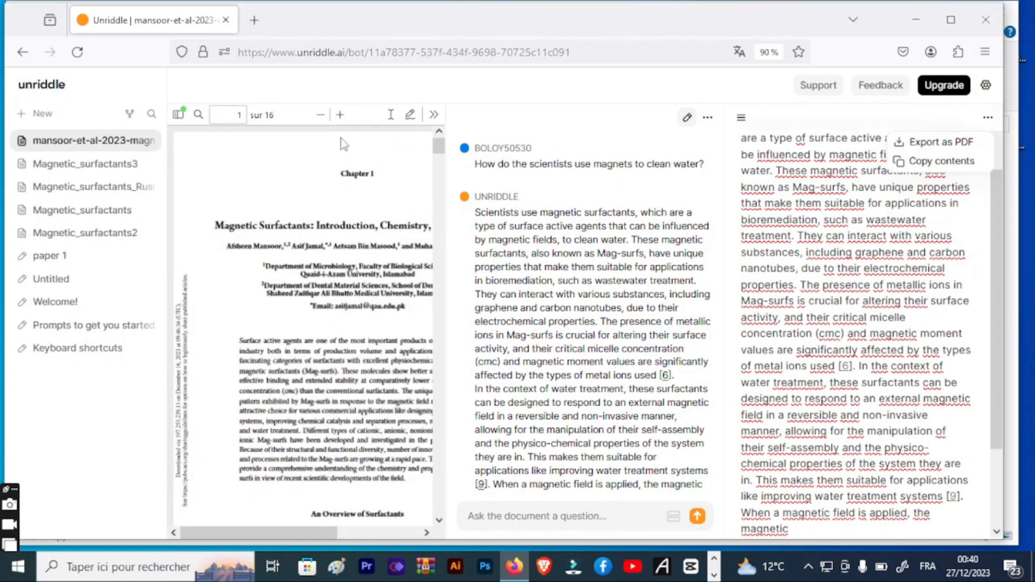
click(410, 115)
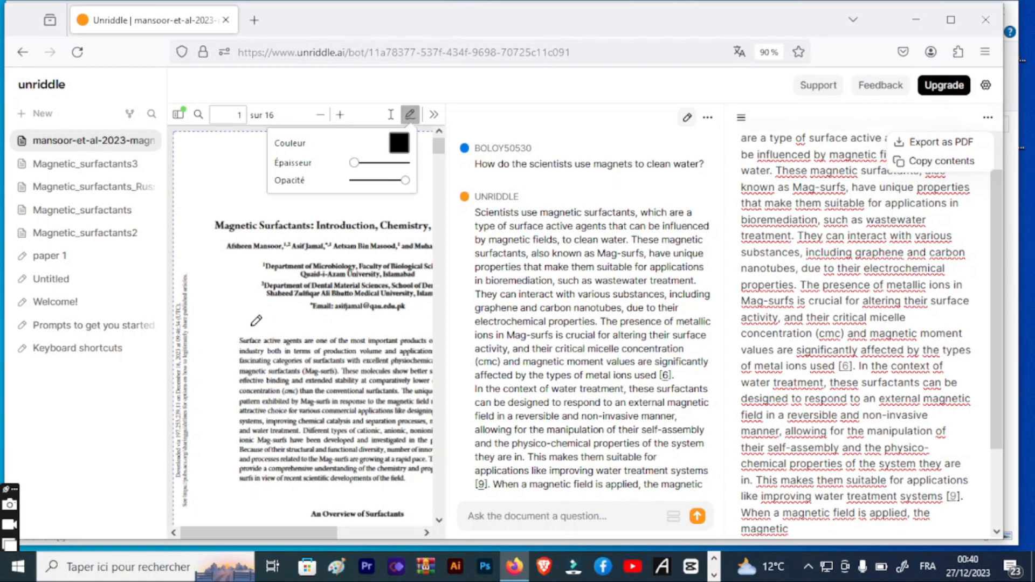
drag(354, 163, 376, 171)
click(399, 143)
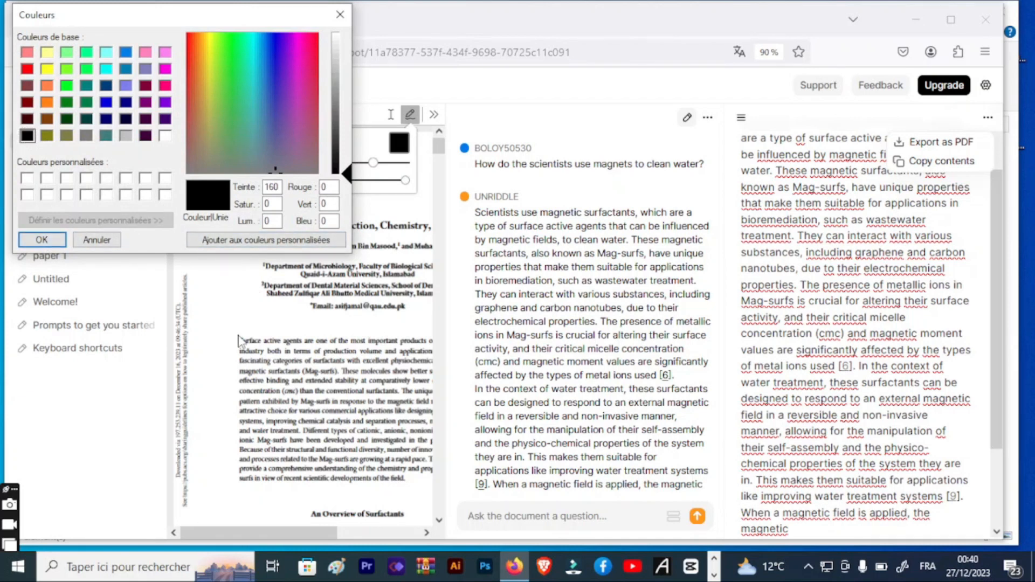
click(42, 239)
mouse_move(229, 367)
mouse_down()
mouse_move(233, 425)
mouse_move(241, 420)
mouse_up()
mouse_move(230, 370)
mouse_down()
mouse_move(241, 366)
mouse_move(201, 401)
mouse_up()
drag(200, 384, 215, 400)
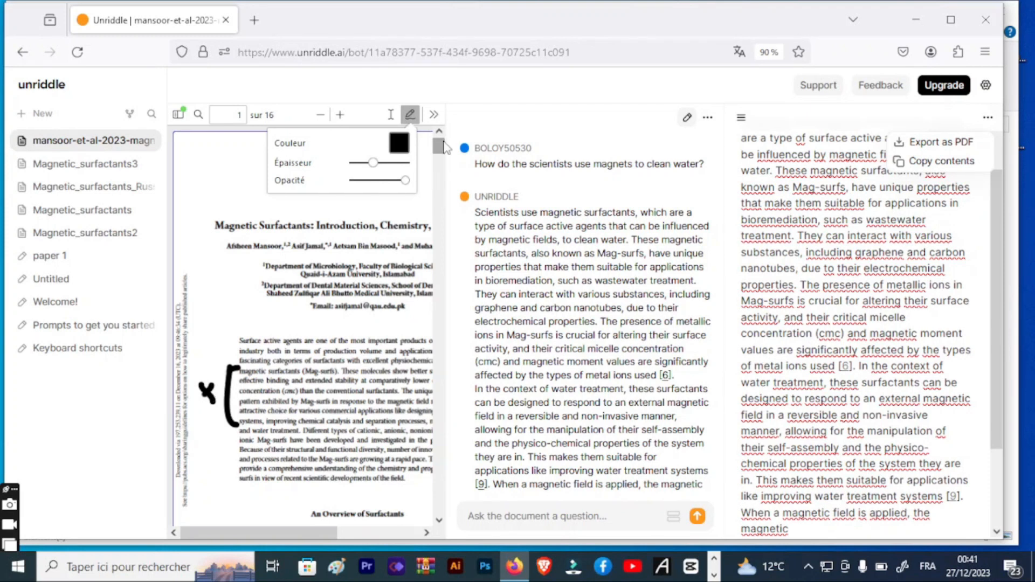
Mark the Classification of the Magnetic Surfactants text with a red bracket, plus sign and strokes across pages 5 and 6, and lower the drawing opacity
drag(441, 151, 439, 213)
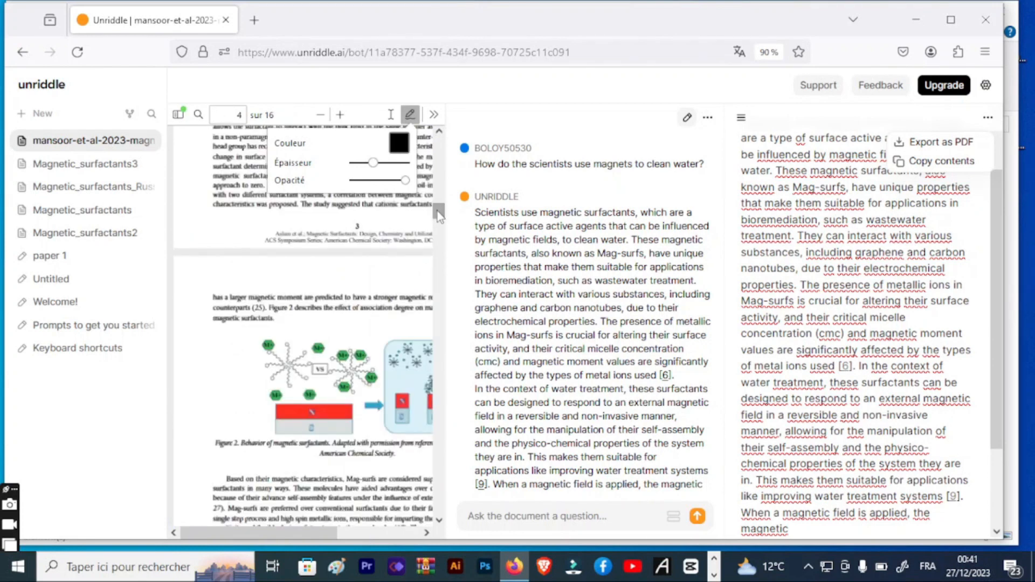
drag(438, 215, 439, 254)
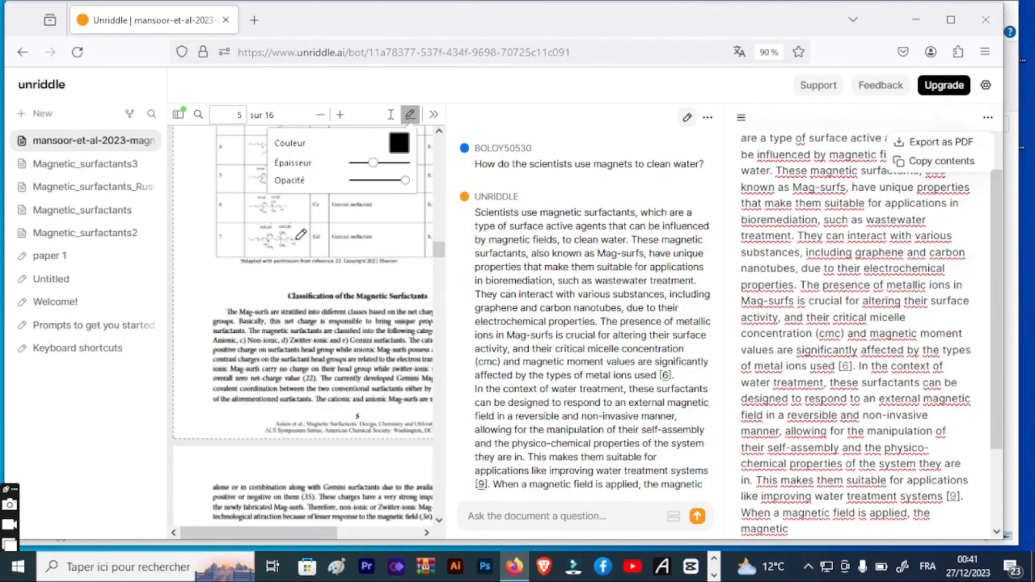
click(399, 143)
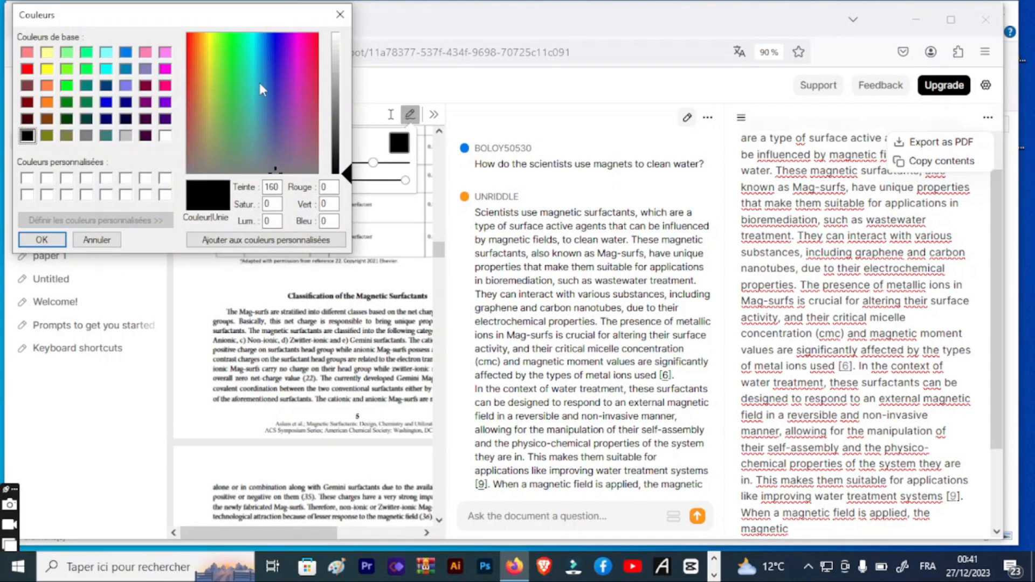
click(27, 68)
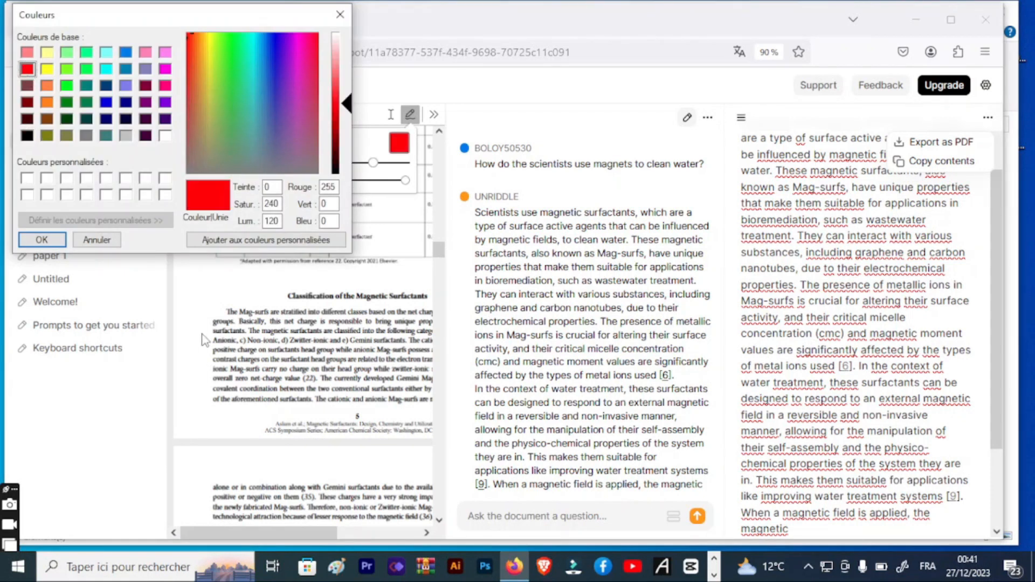
click(42, 239)
mouse_move(205, 317)
mouse_down()
mouse_move(210, 398)
mouse_move(227, 398)
mouse_up()
drag(185, 352, 190, 357)
drag(292, 353, 380, 348)
drag(260, 499, 349, 482)
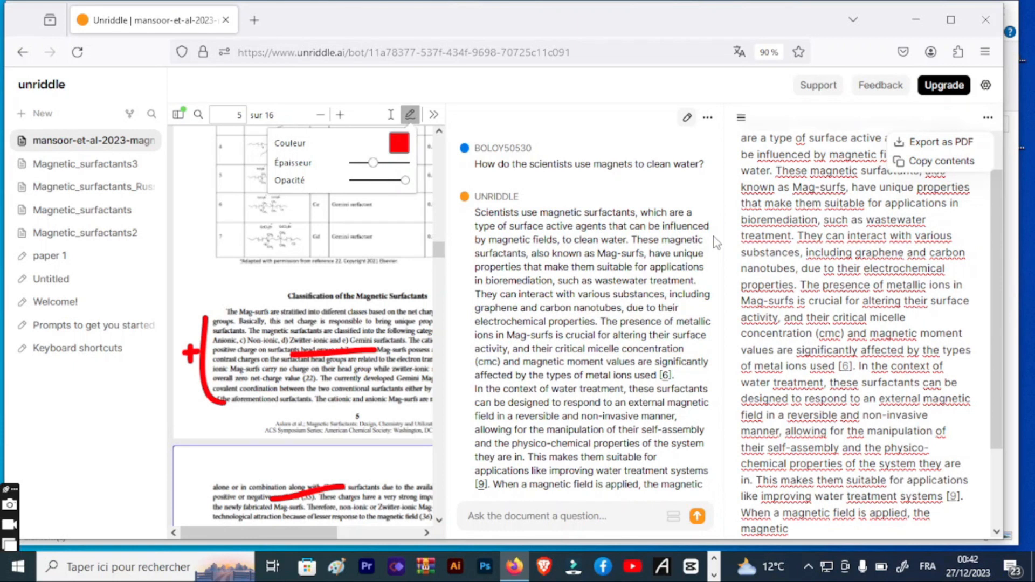
drag(406, 181, 384, 180)
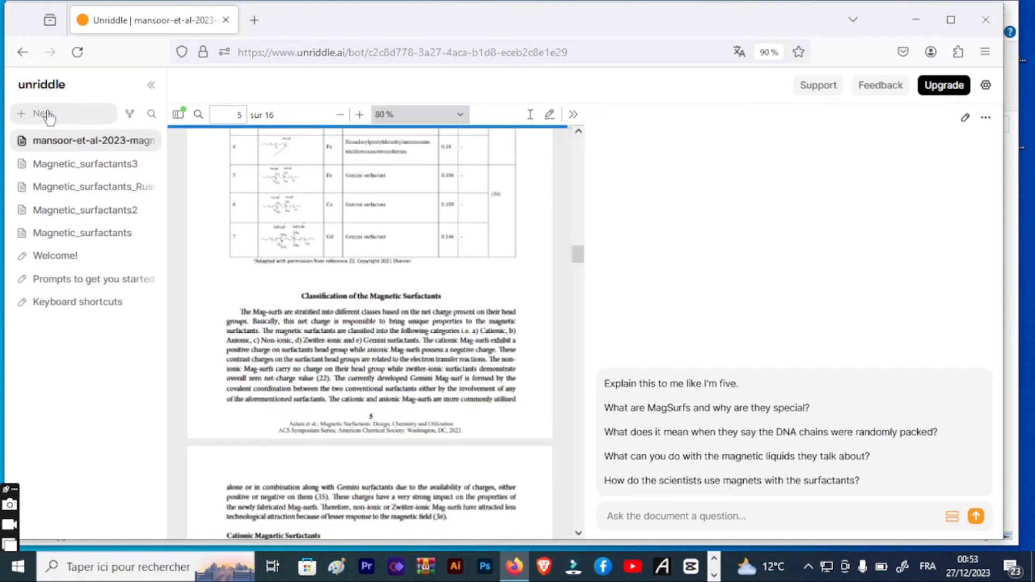
Create a new note in the library titled "Magnetic Surfactants:Propreties and Applications"
click(49, 116)
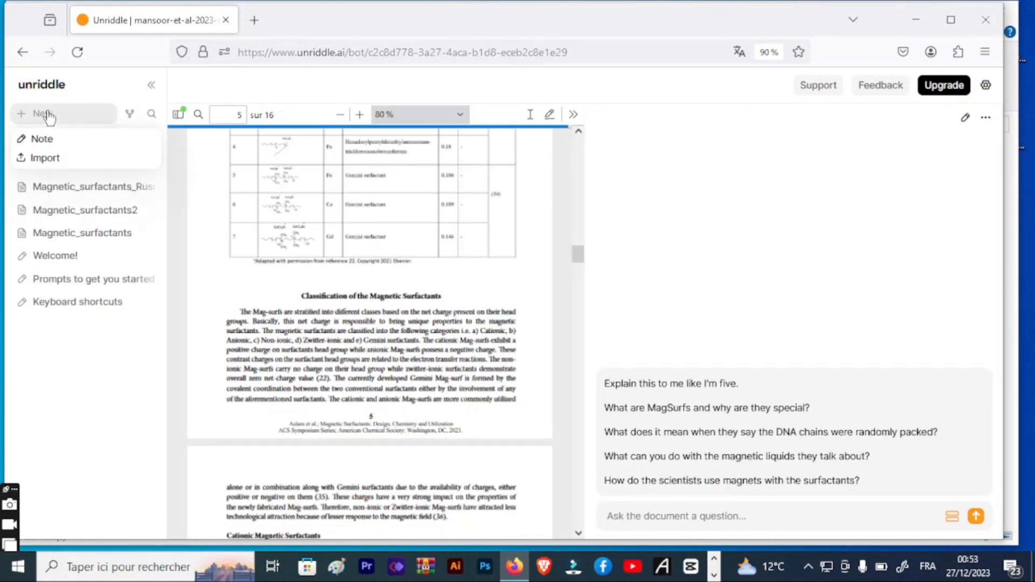
click(48, 141)
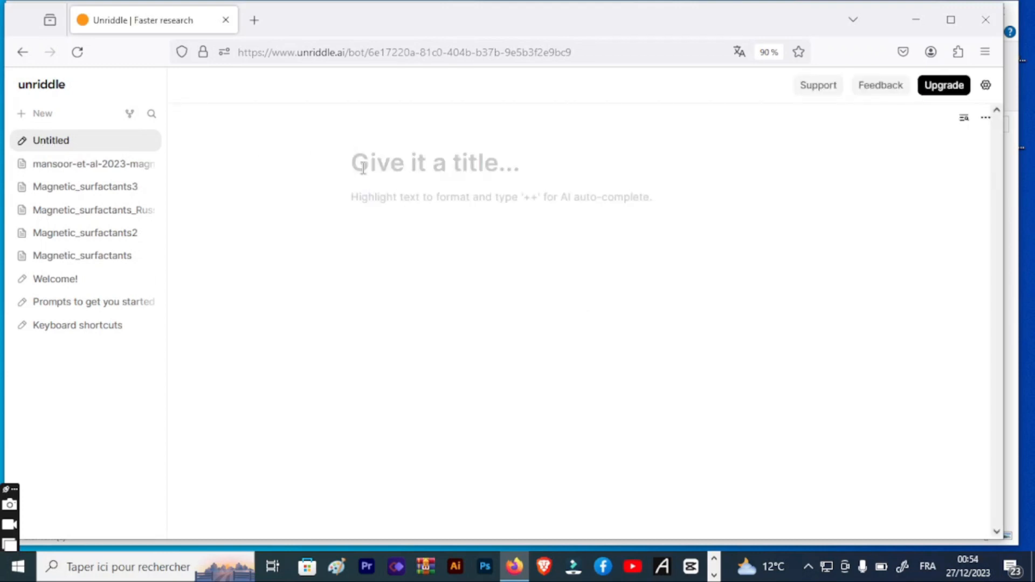
text(Magnetic Surfactants:Propreties and Application)
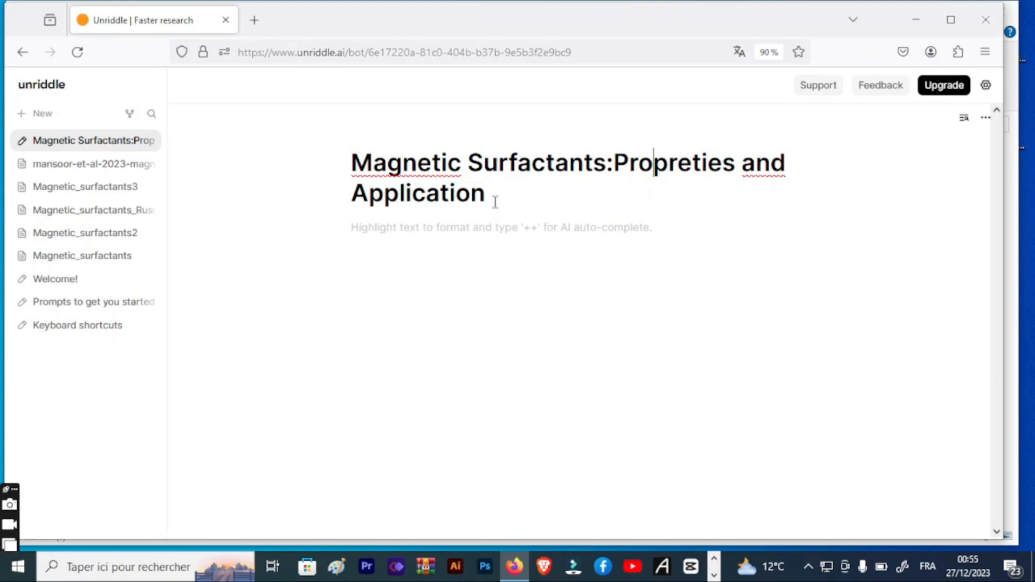
click(495, 202)
text(s)
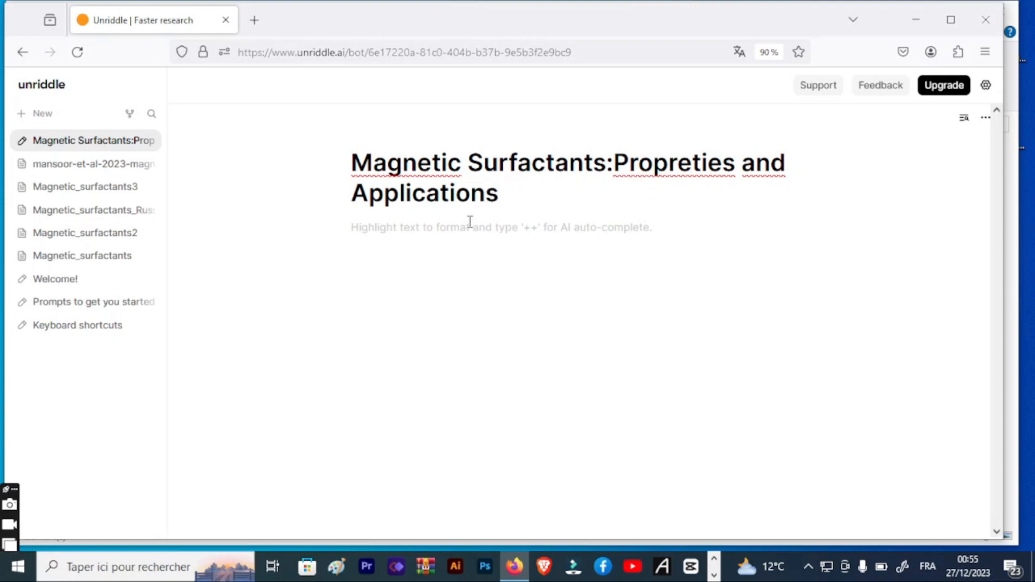
Add the line "Abstract:" and start a paragraph with "Magnetic surfactants, have gained significant", letting AI auto-complete continue it
click(354, 226)
text(Abstract)
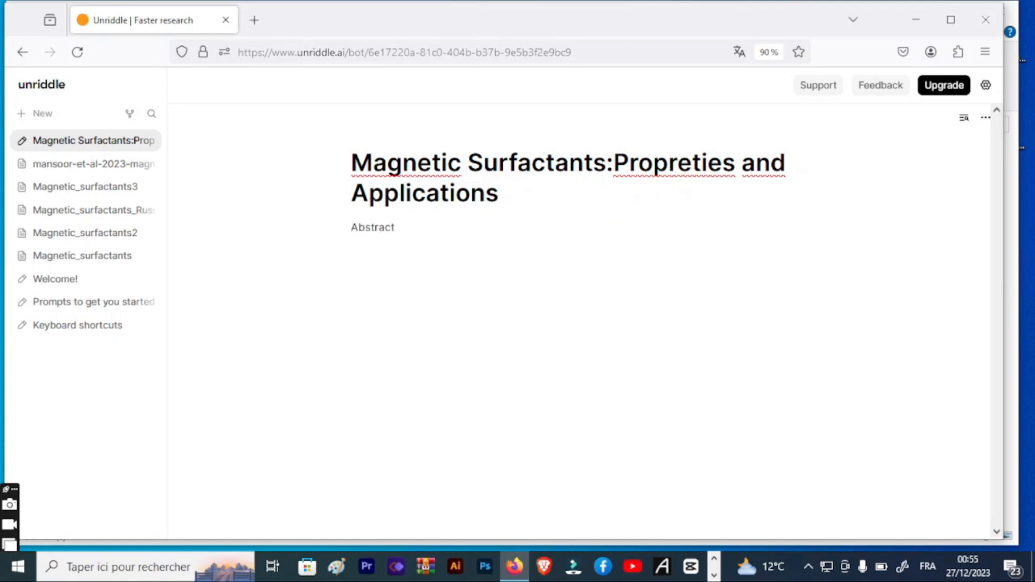
text(:)
key(Return)
text(Magnetic surfactants, have gained significant)
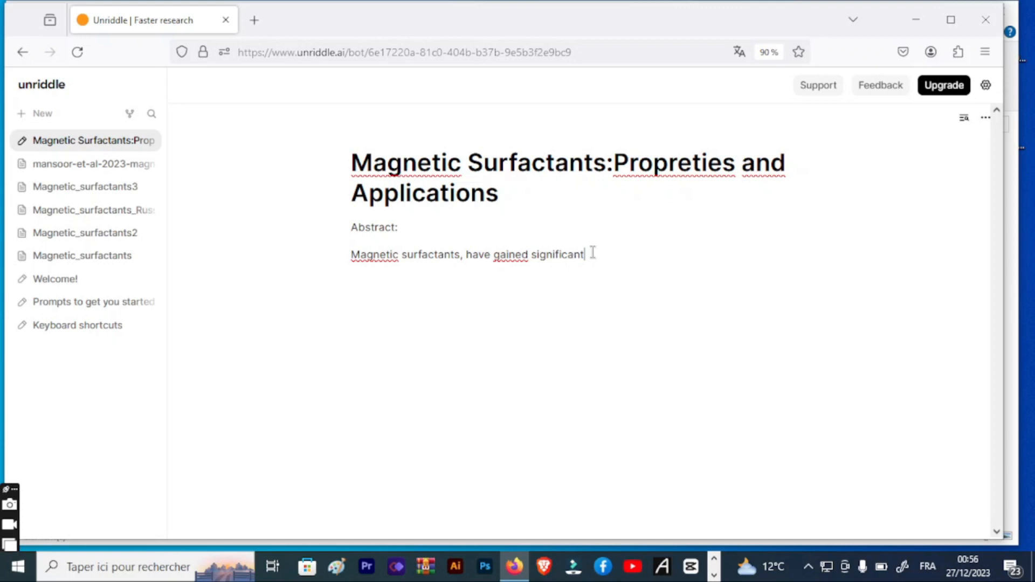
text(++)
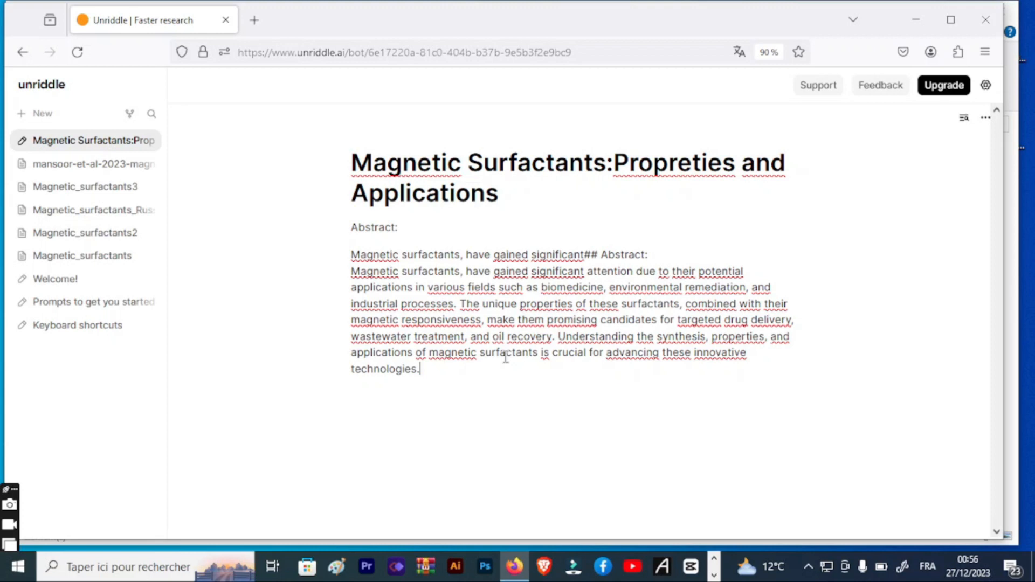
Continue the abstract with "We discuss in this paper the main propreties" and let AI auto-complete finish the passage
text(We discuss in this paper)
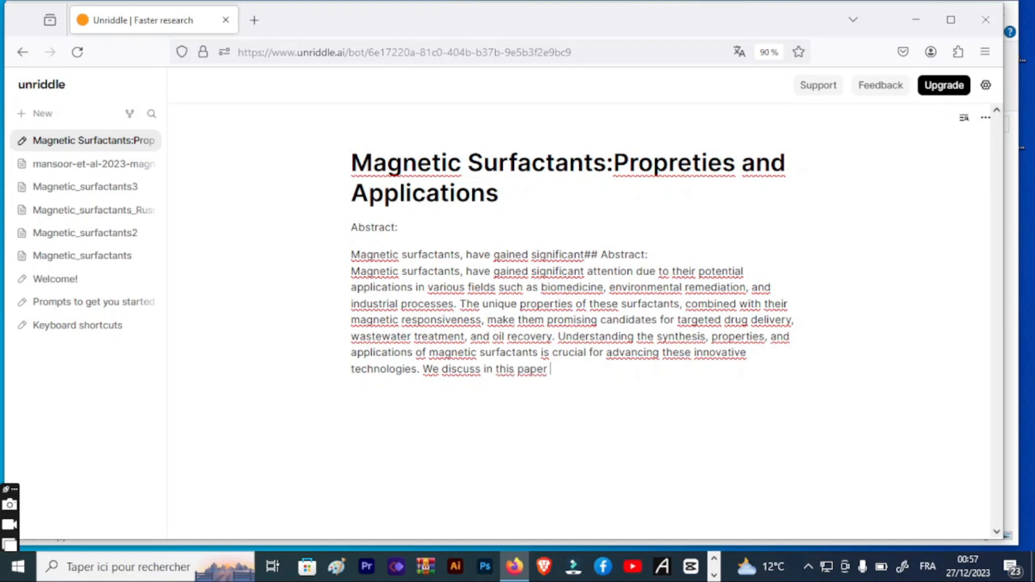
text( the main propreties)
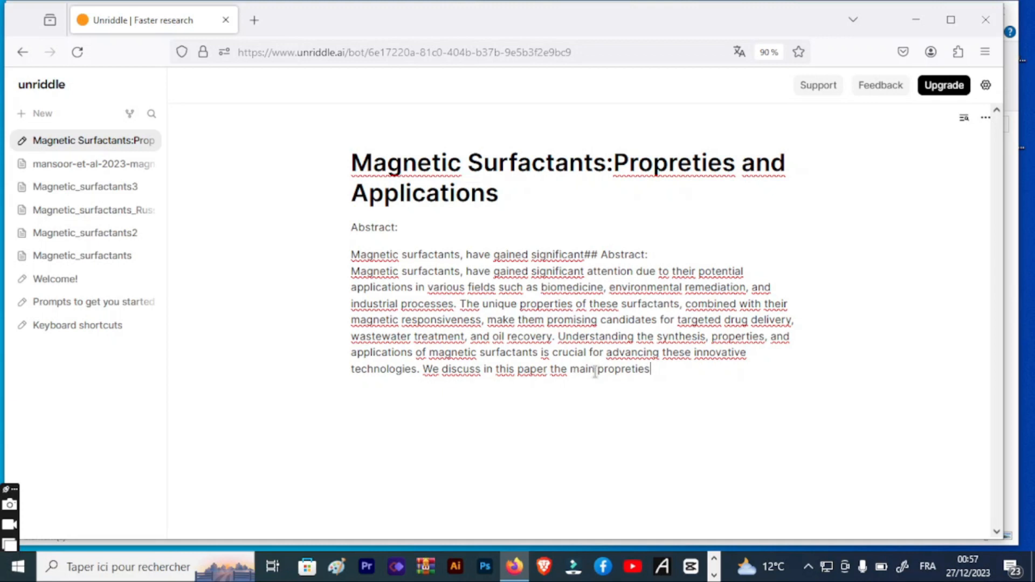
text(++)
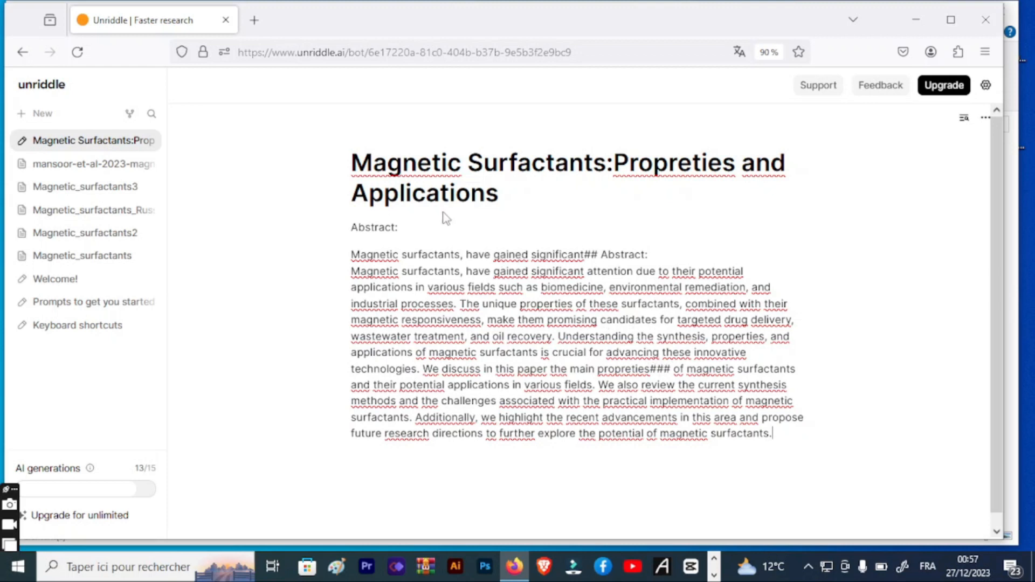
Format the "Abstract:" line as Heading 1
drag(350, 227, 399, 228)
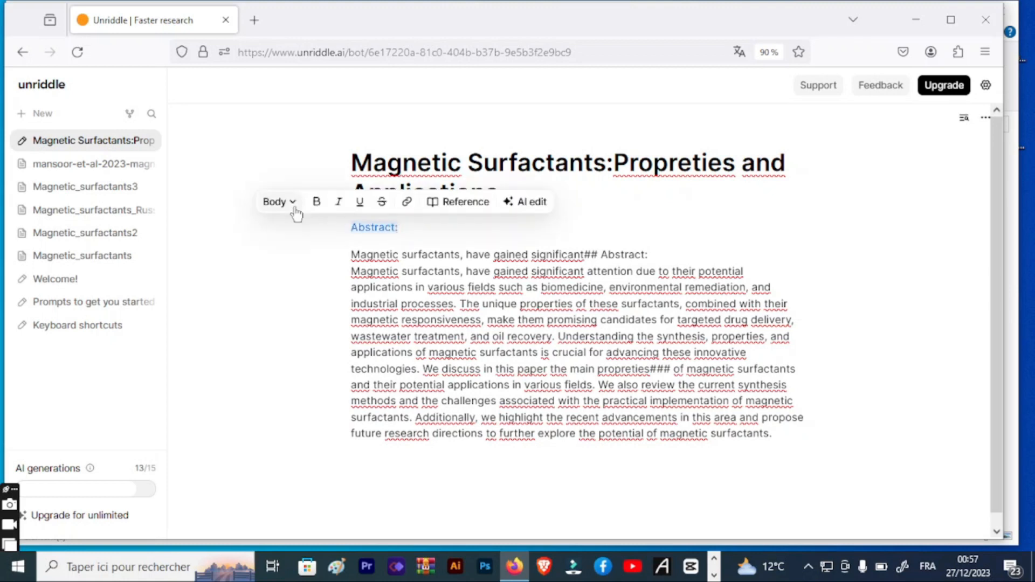
click(293, 203)
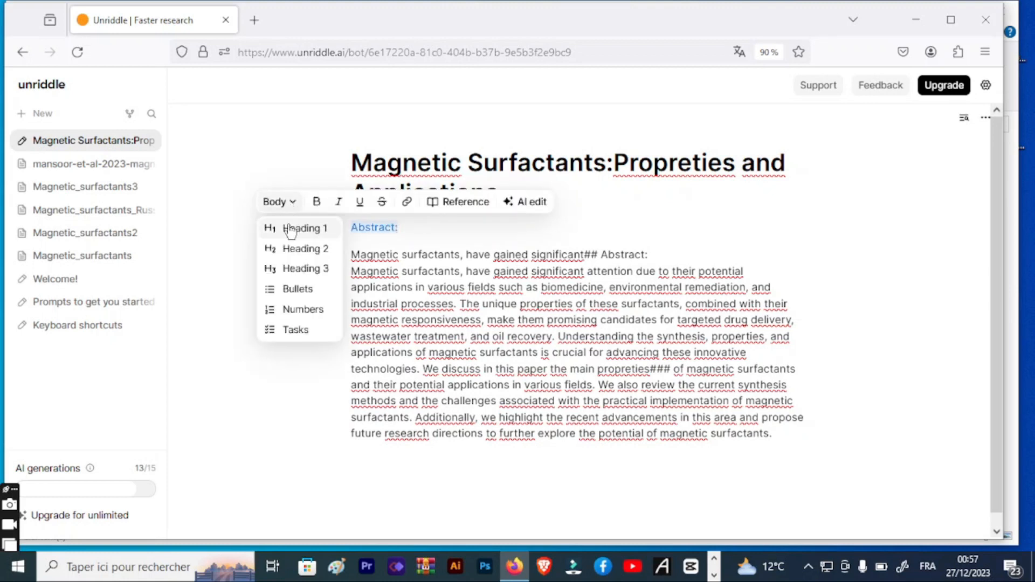
click(292, 231)
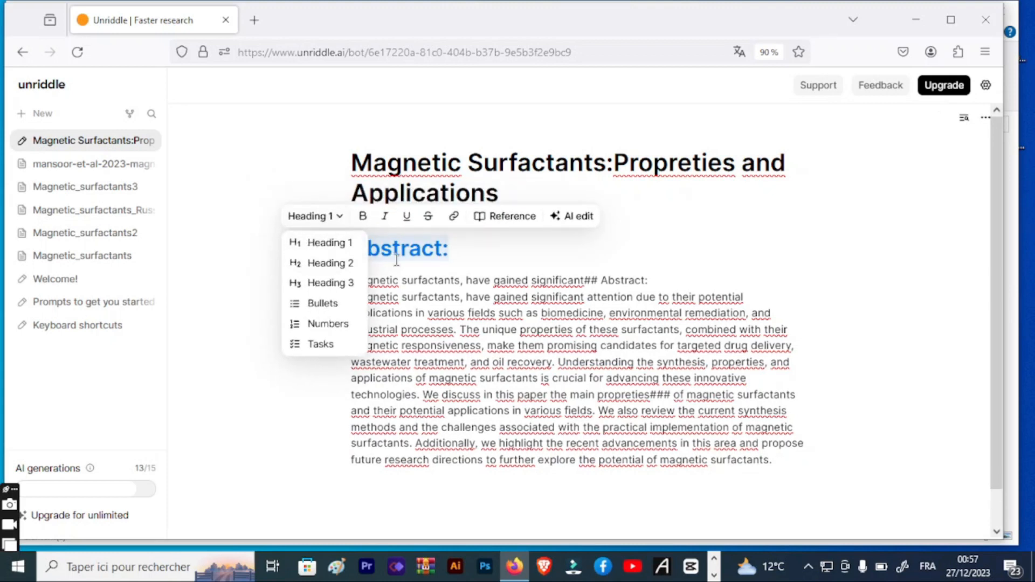
click(479, 268)
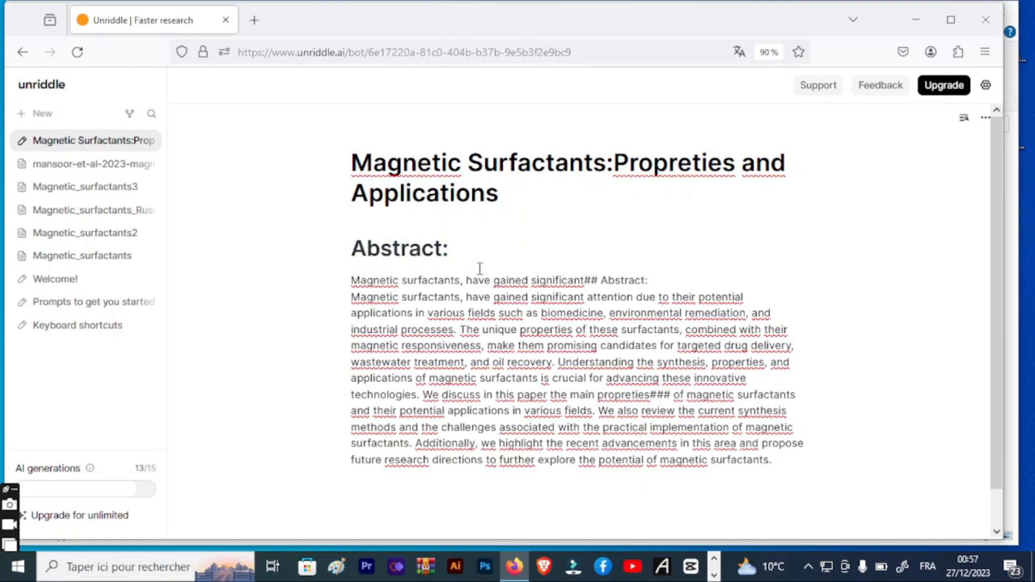
View the AI edit options for the opening lines of the abstract and dismiss them without applying any
click(356, 281)
drag(355, 281, 445, 355)
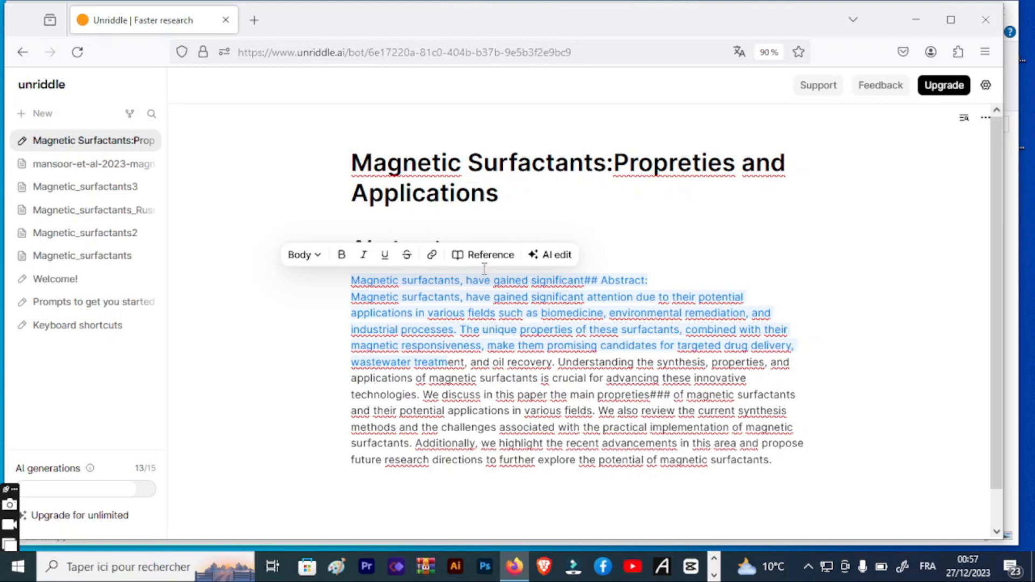
click(557, 258)
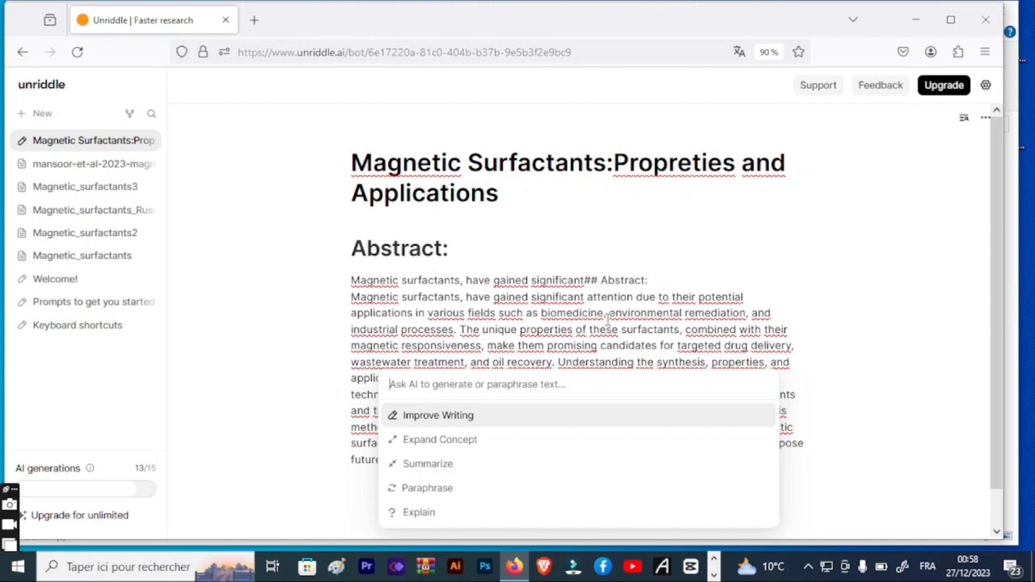
click(475, 259)
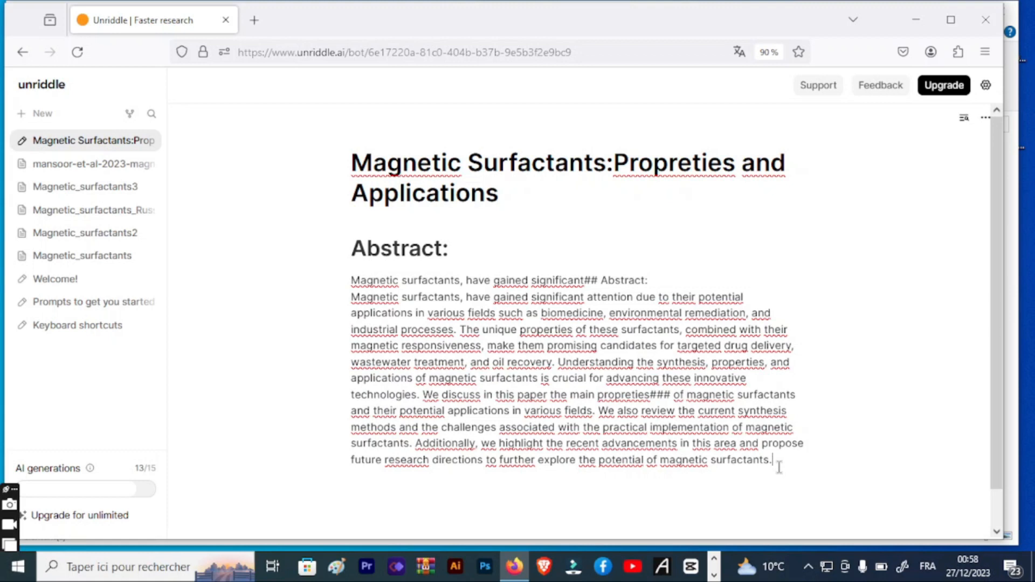
Continue the abstract with "Finally we deliver the large application of" and let AI auto-complete finish the passage
text(Finally we deliver th)
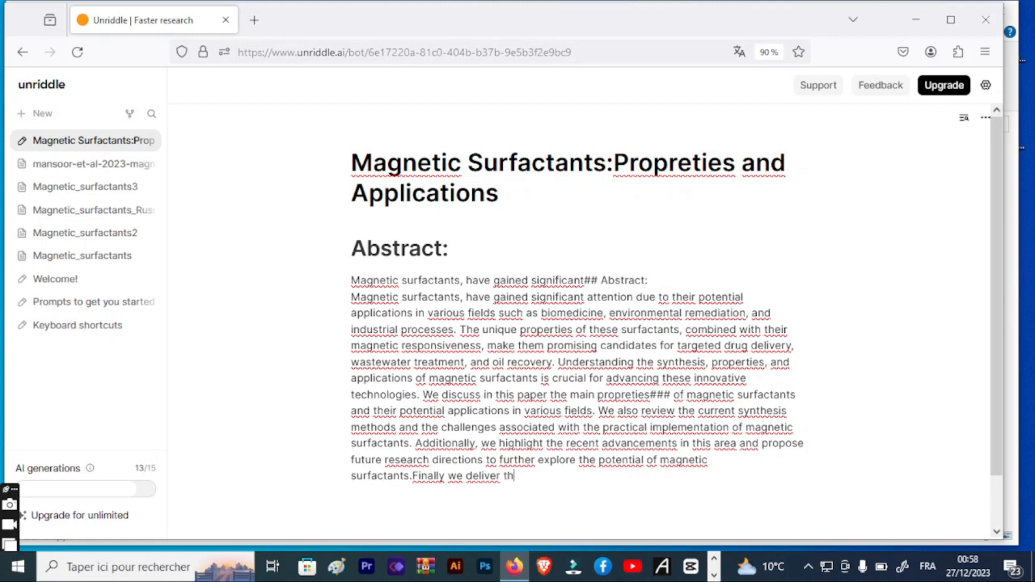
text(e large applica)
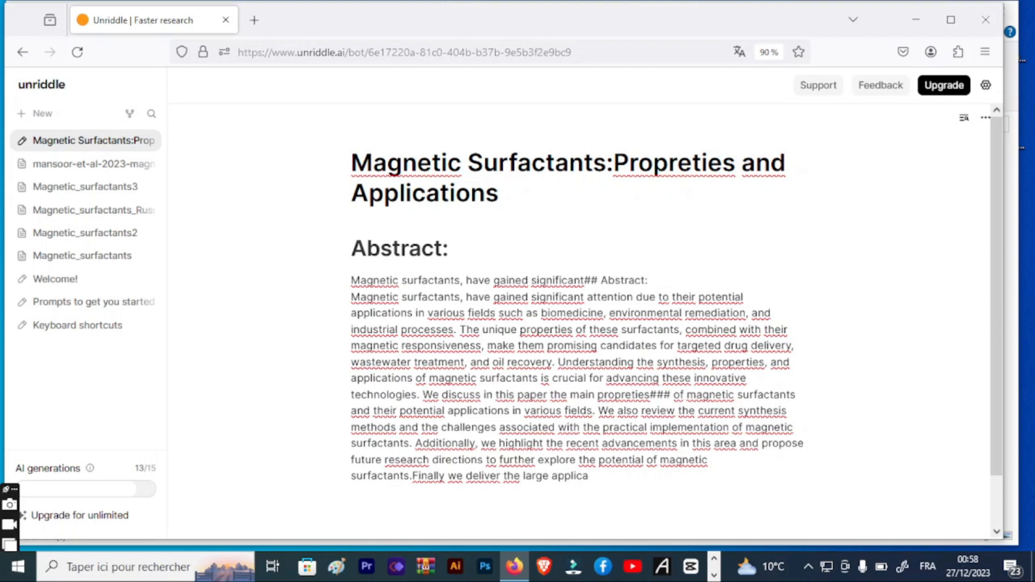
text(tion)
text( of)
text( ++)
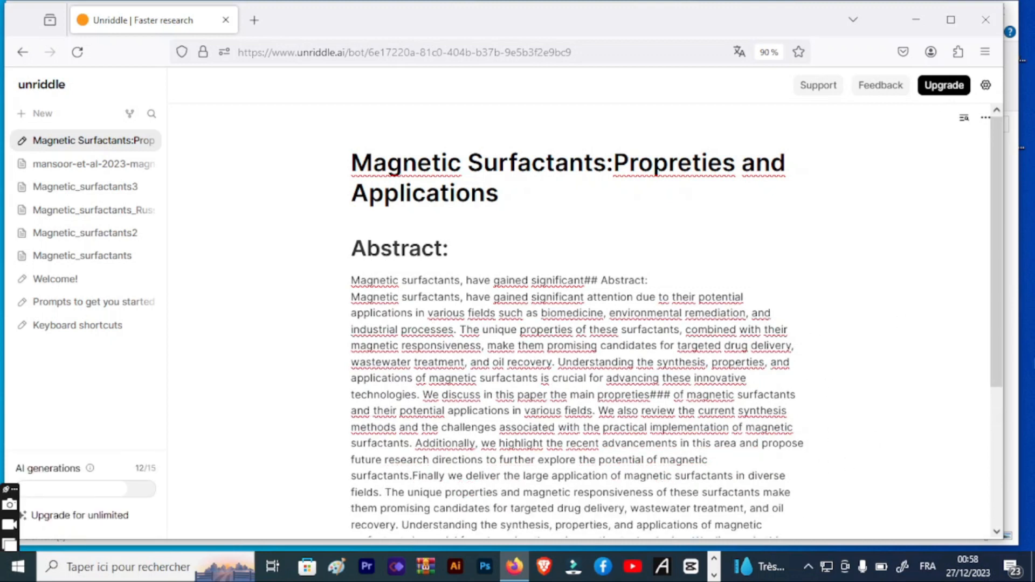
Below the abstract, add the line "Introduction" and a paragraph starting "Magnetic suractants are knownfor", completed by AI
scroll(466, 186, down, 3)
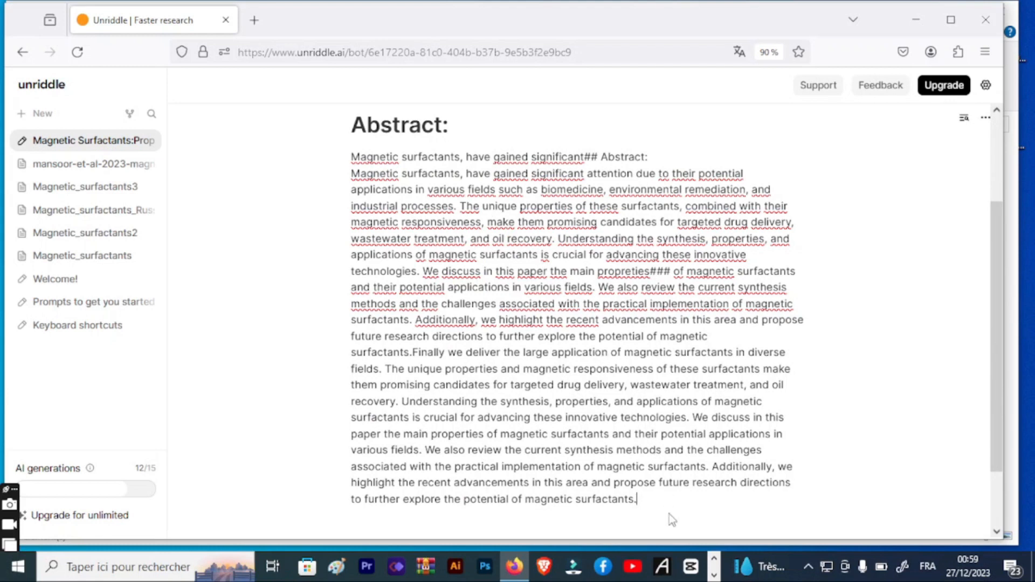
scroll(655, 502, down, 1)
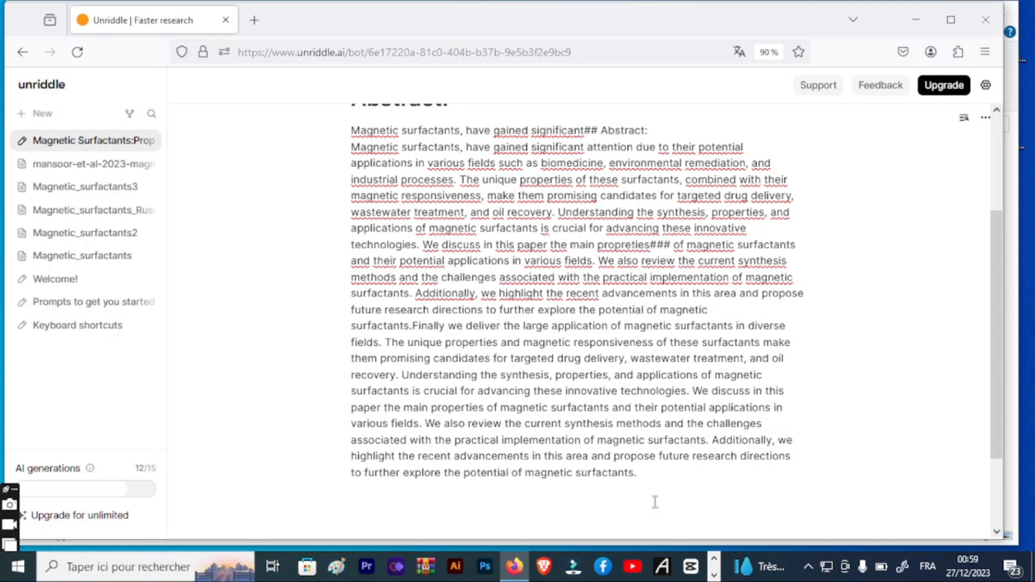
text(Introduction)
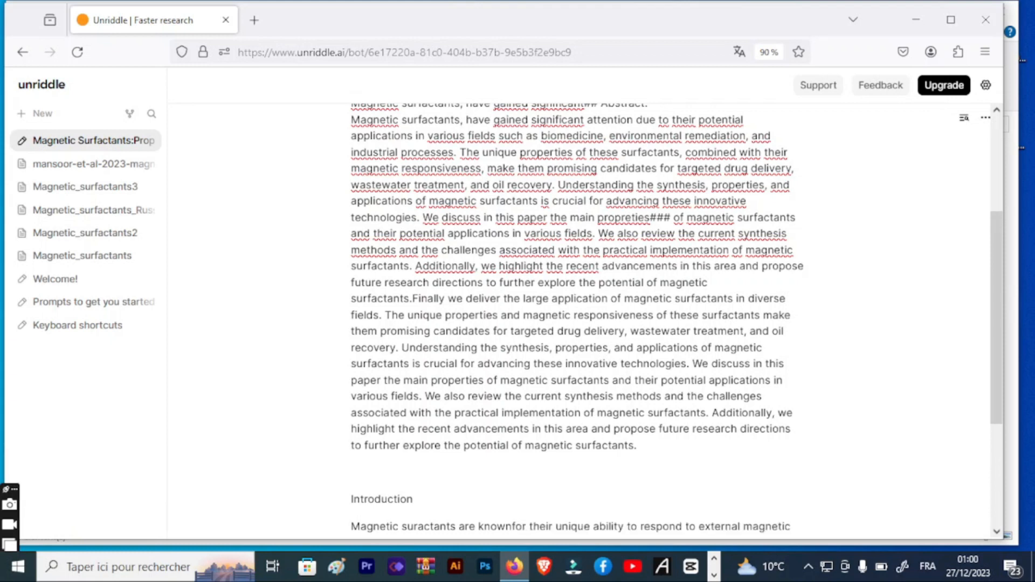
drag(998, 378, 992, 443)
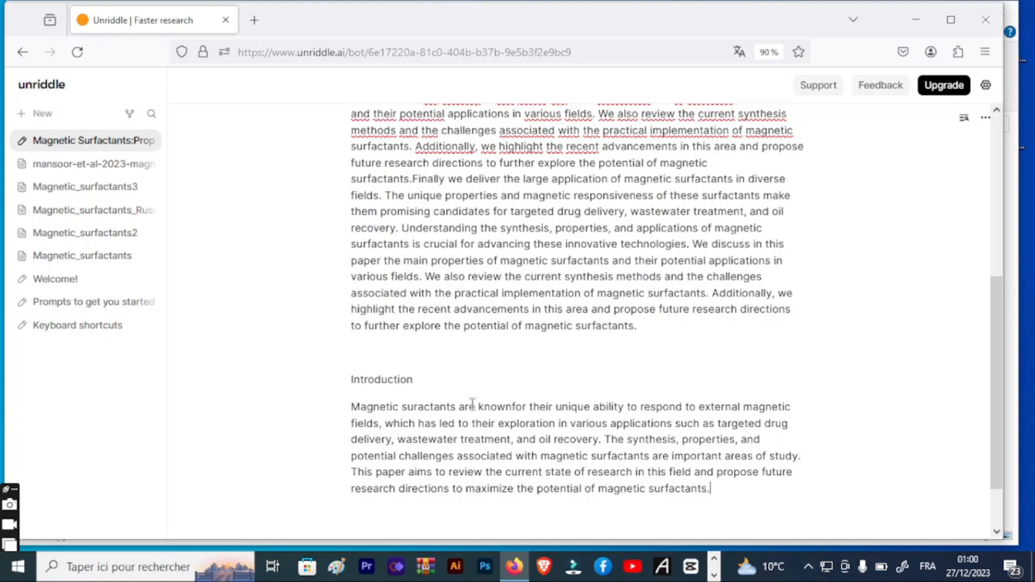
Format the "Introduction" line as Heading 1
drag(473, 404, 468, 404)
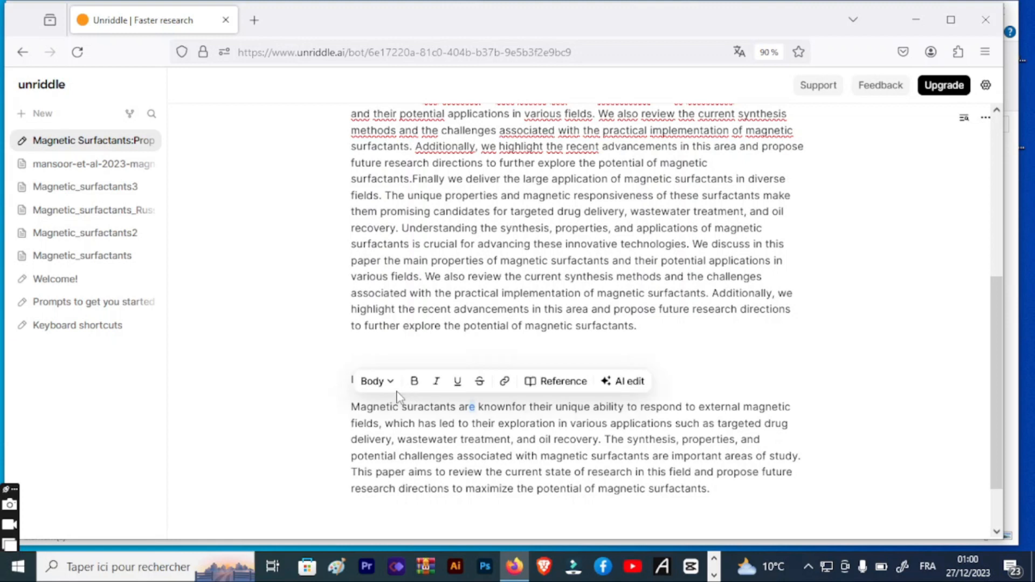
click(344, 379)
drag(344, 380, 413, 381)
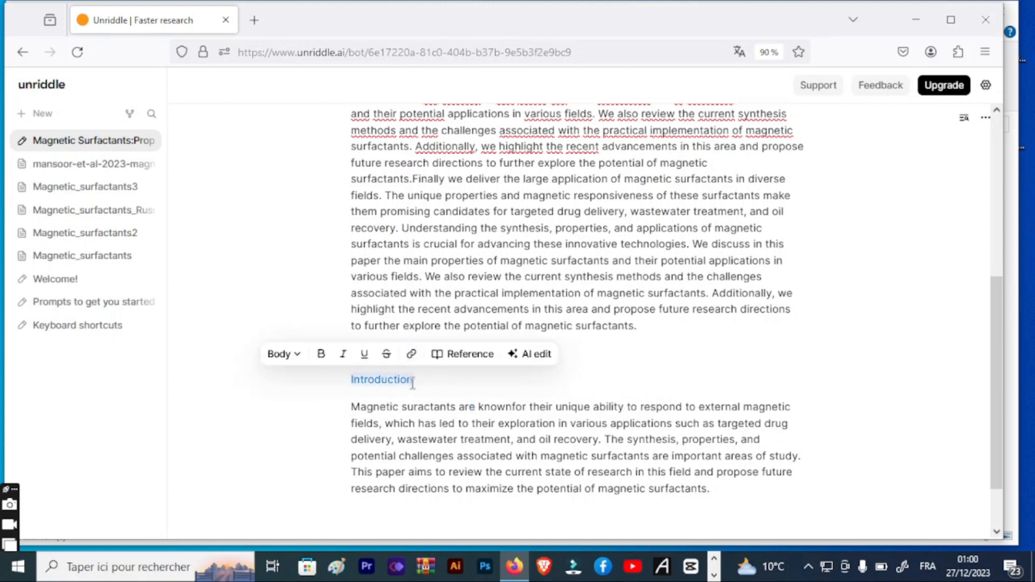
click(302, 356)
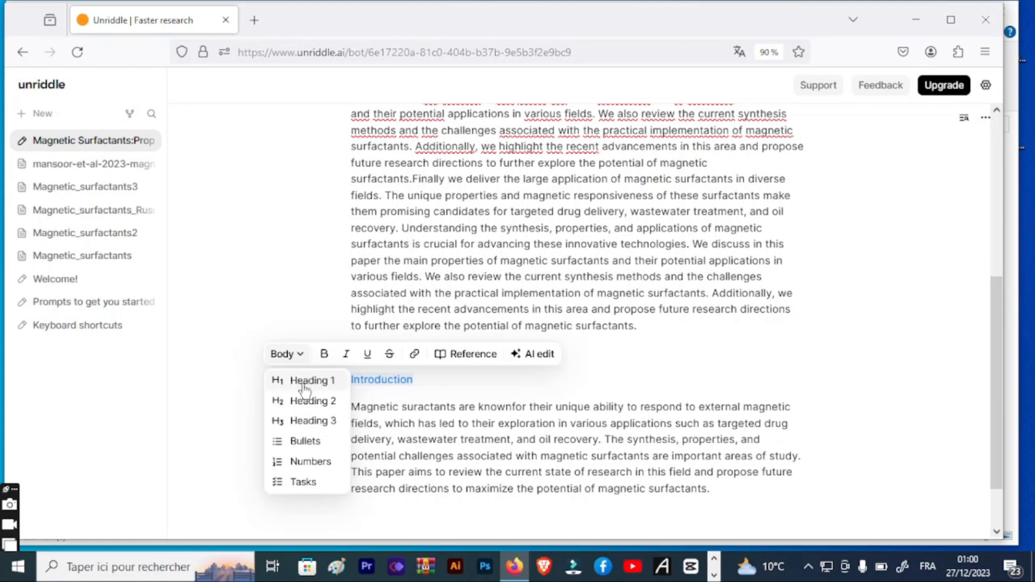
click(305, 385)
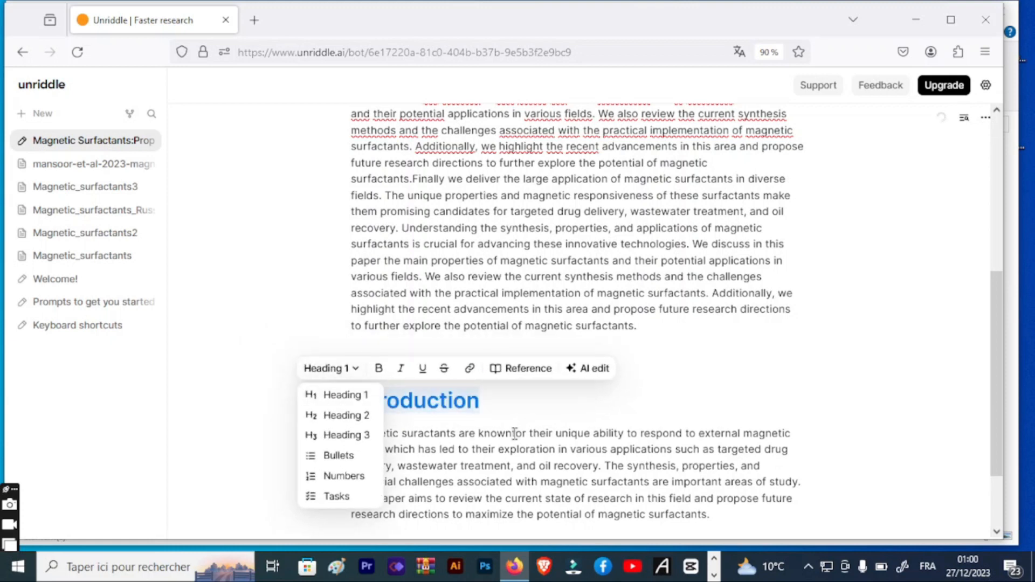
click(551, 418)
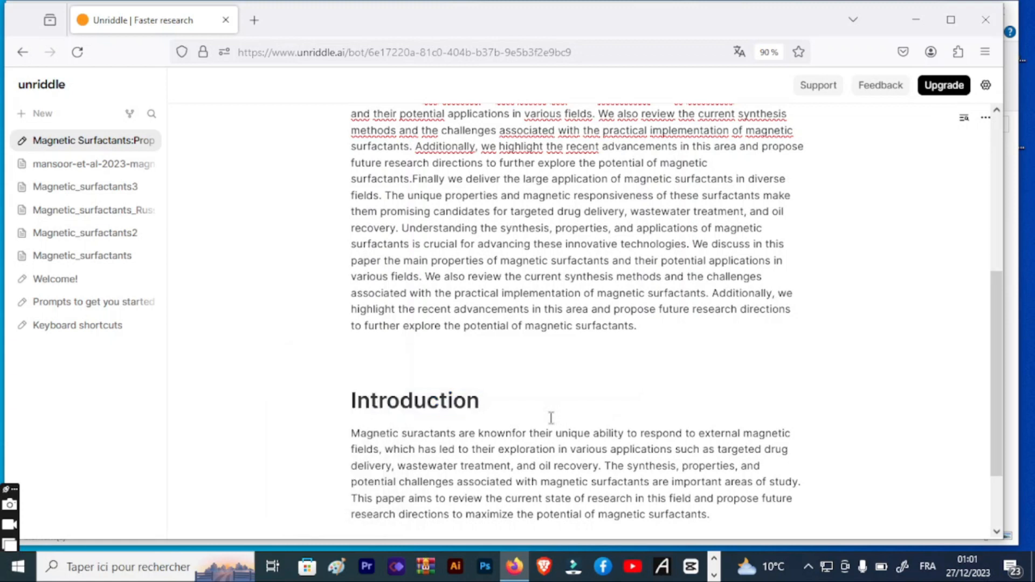
Add a reference to Magnetic_surfactants2 for the first Introduction sentence, ending in "oil recovery"
drag(351, 433, 600, 467)
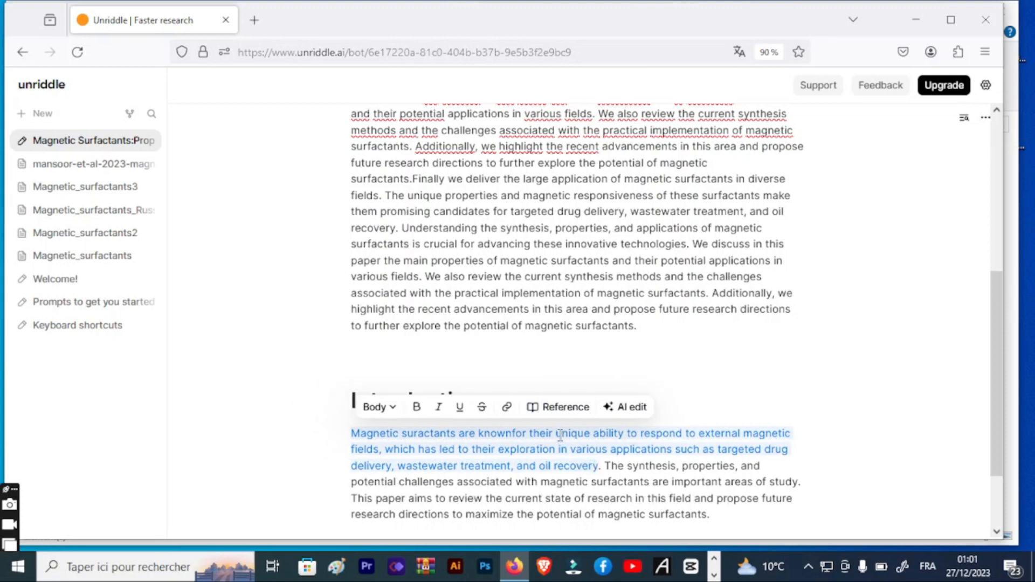
click(557, 408)
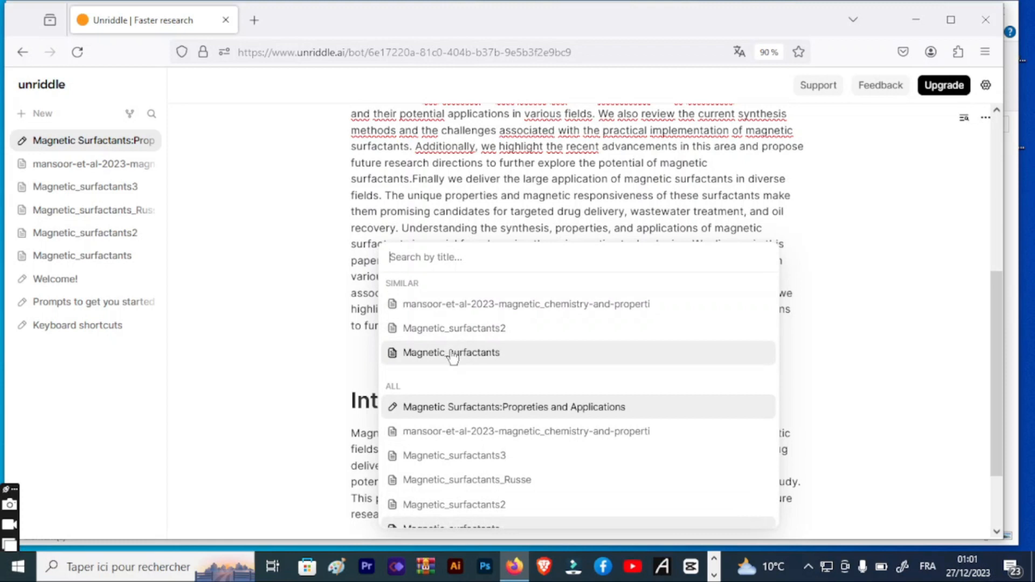
click(449, 335)
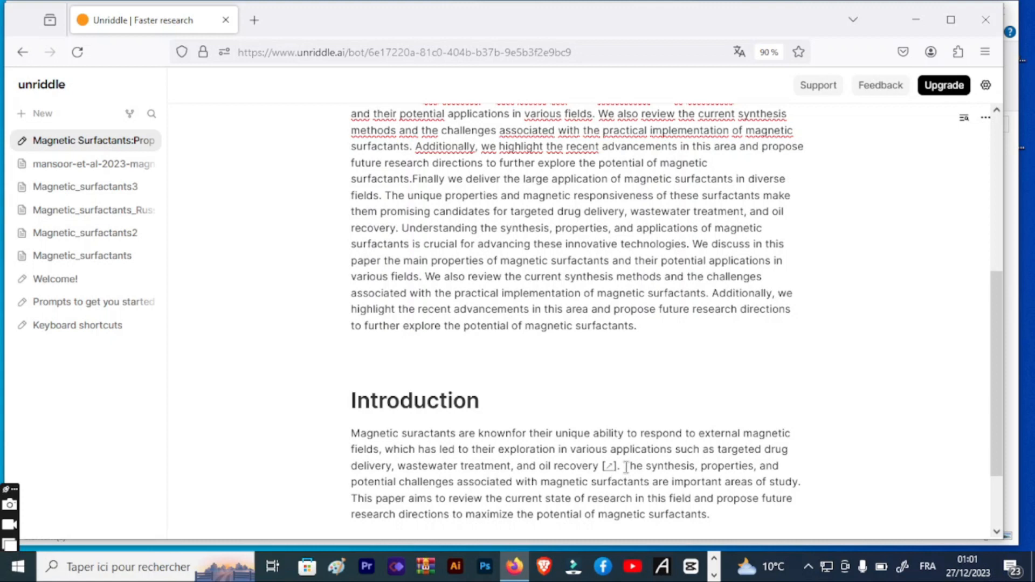
Run the AI edit Improve Writing on the rest of the Introduction paragraph and insert the generated text below it
drag(625, 466, 680, 507)
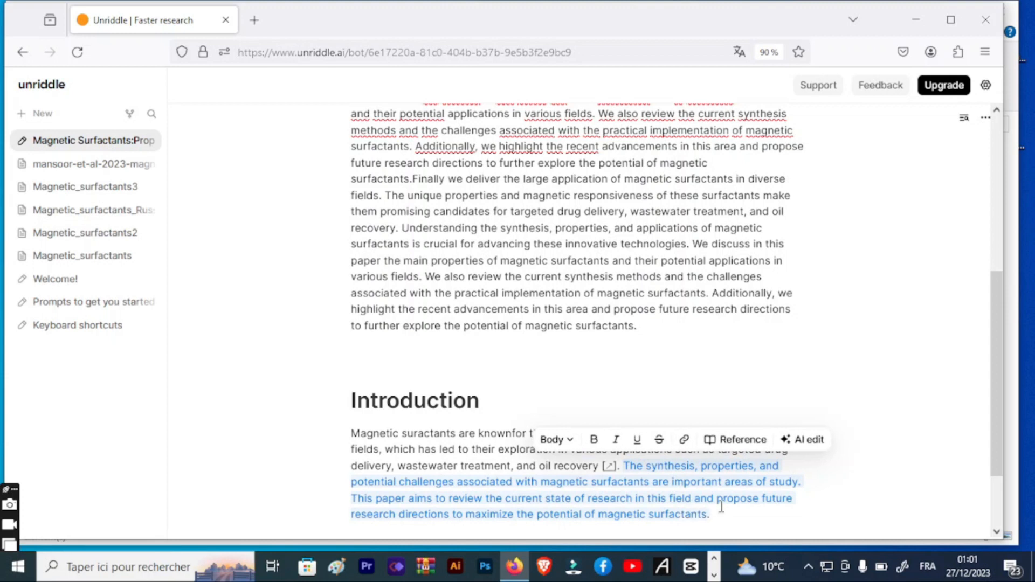
click(821, 441)
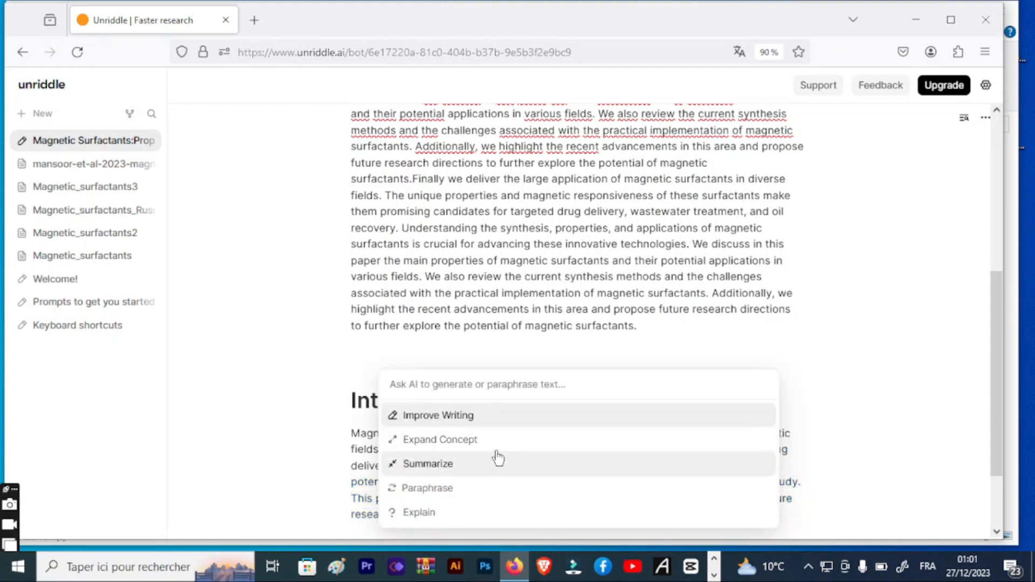
click(445, 416)
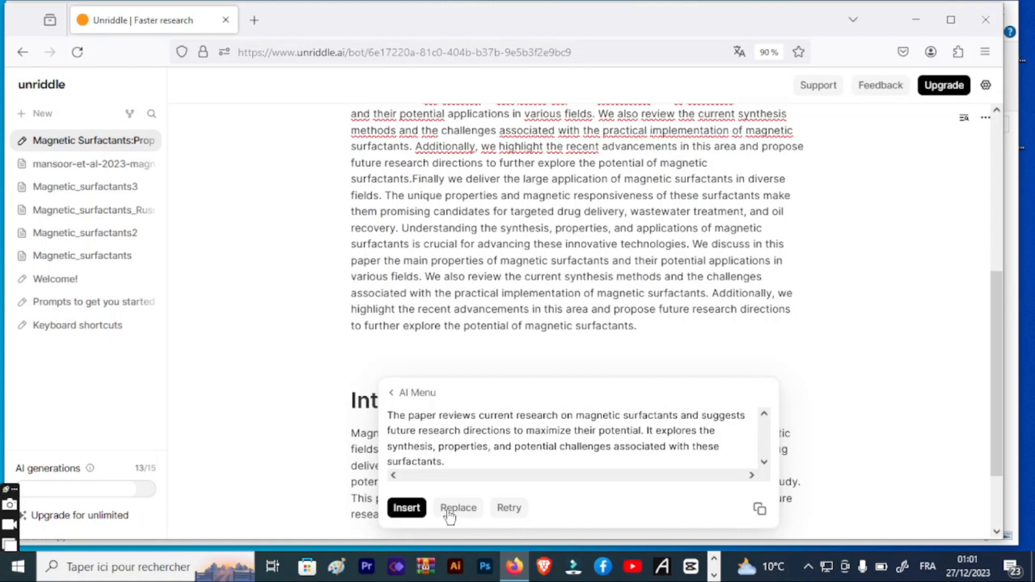
click(412, 507)
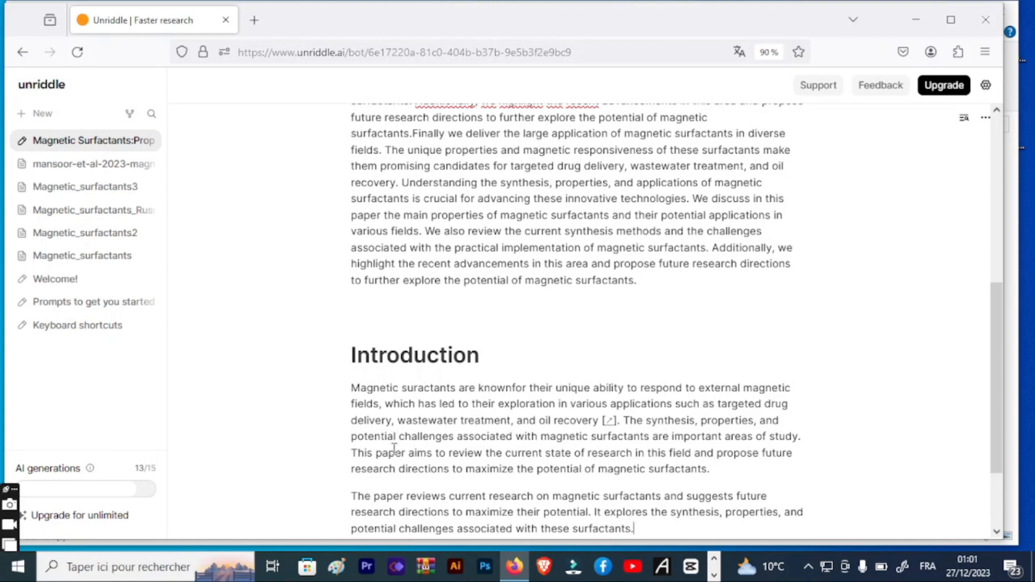
Run the AI edit Expand Concept on the paragraph starting "The paper reviews current research" and insert the result
shift+click(355, 495)
click(569, 475)
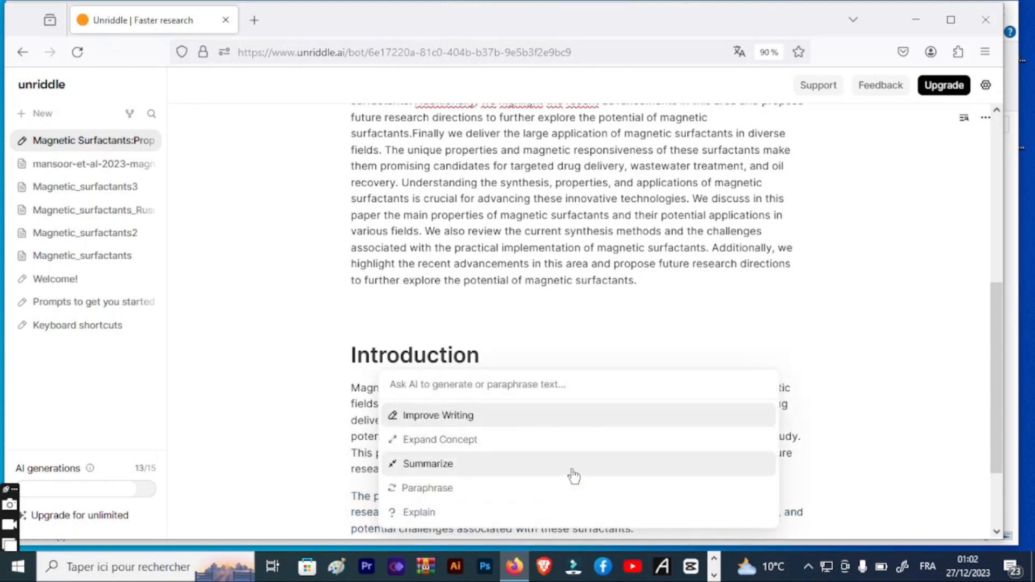
click(474, 439)
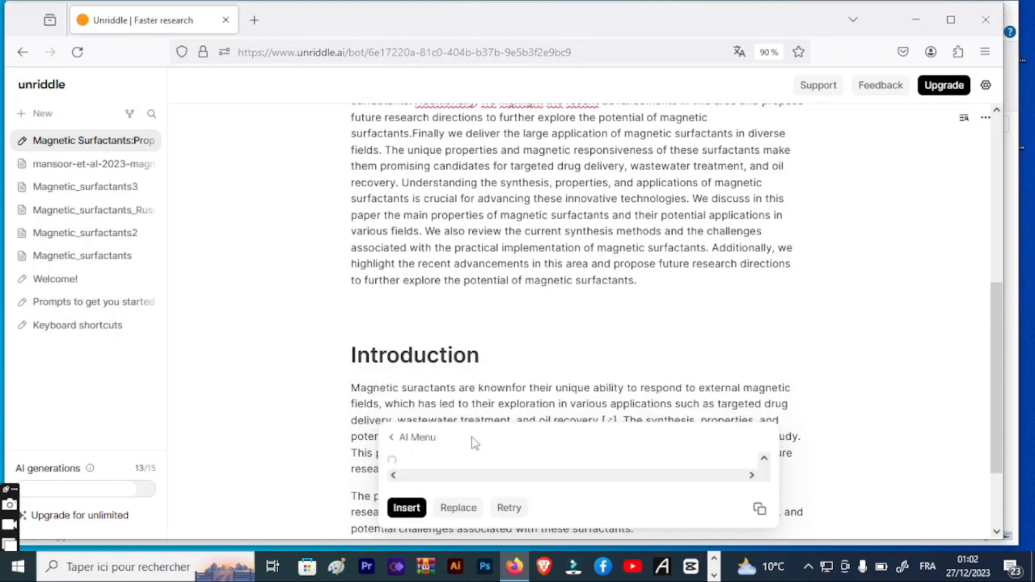
click(406, 508)
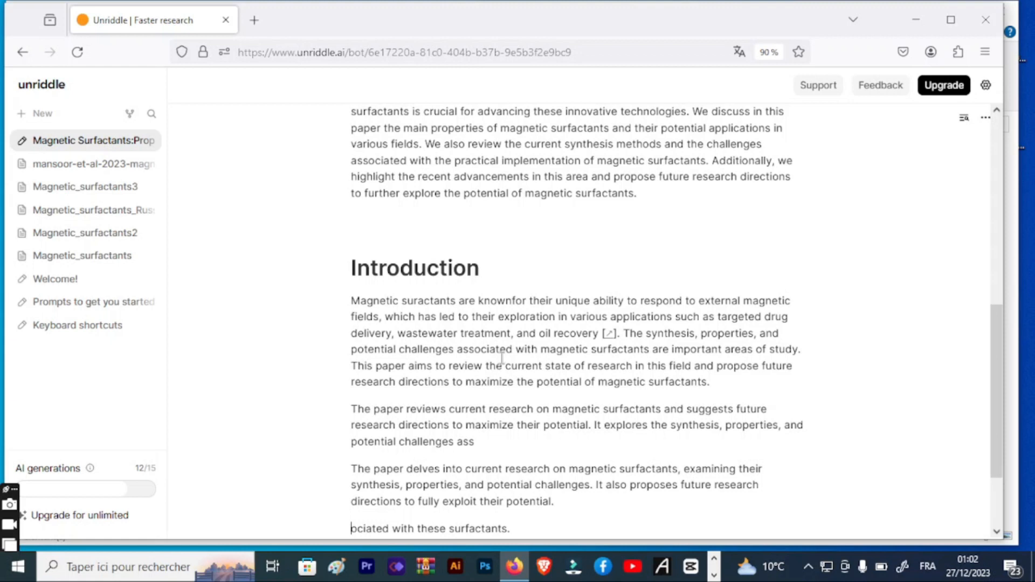
Add a reference to the note "Magnetic Surfactants:Propreties and Applications" in the second Introduction paragraph
drag(356, 413, 472, 441)
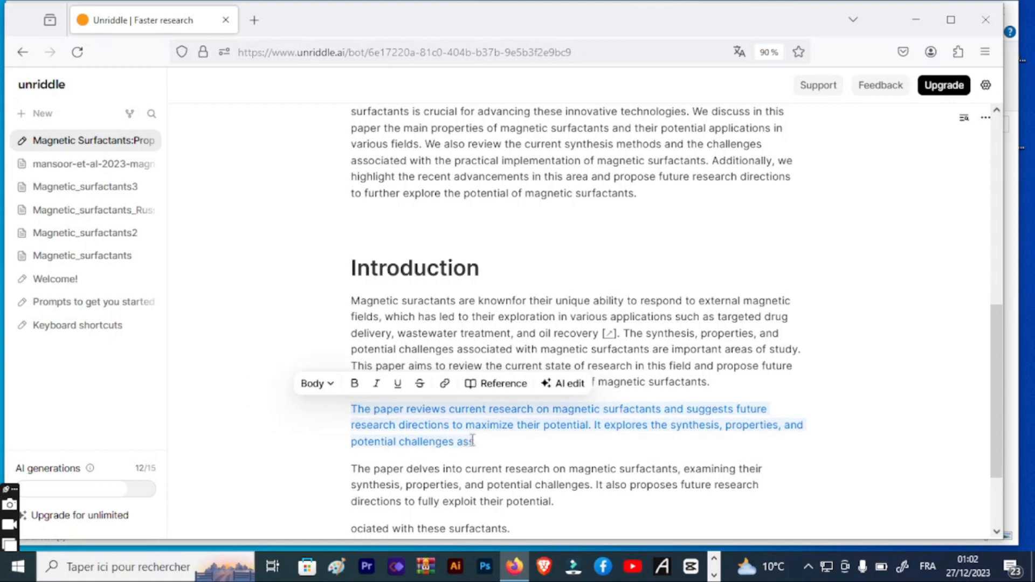
click(511, 384)
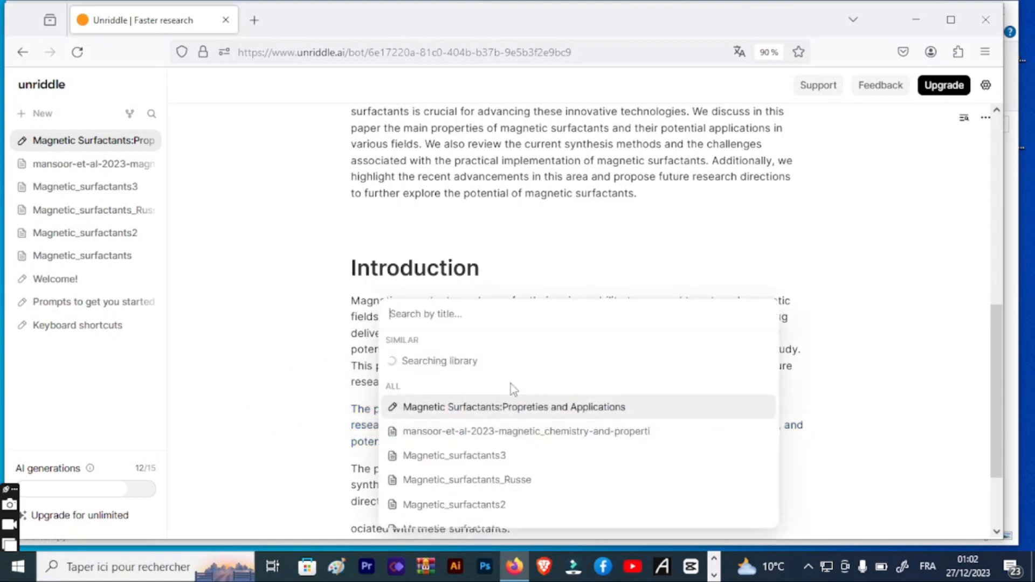
click(447, 407)
Review the written paper, follow the reference link in the second Introduction paragraph, and look through the linked document
drag(998, 372, 996, 274)
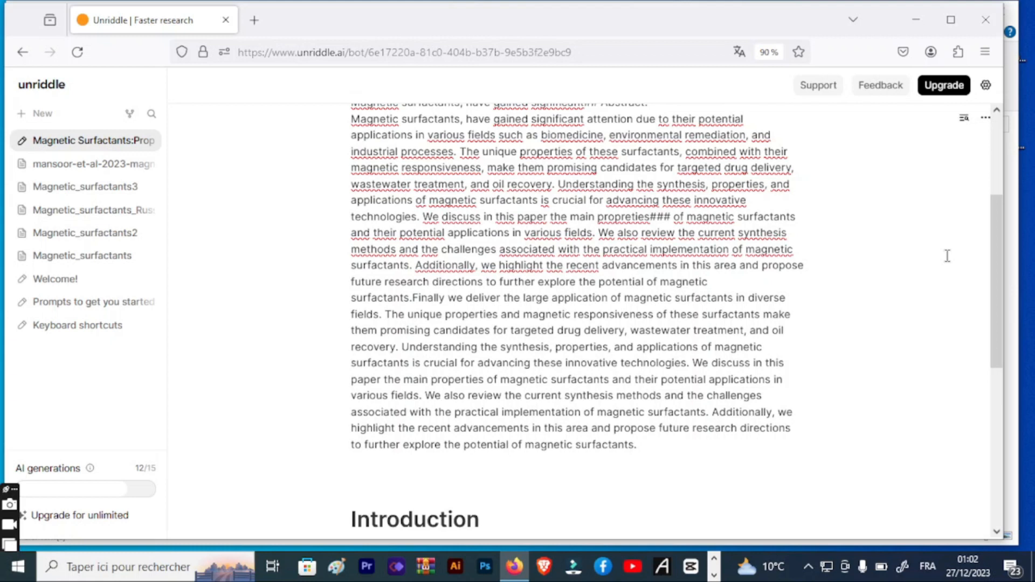
drag(996, 302, 995, 437)
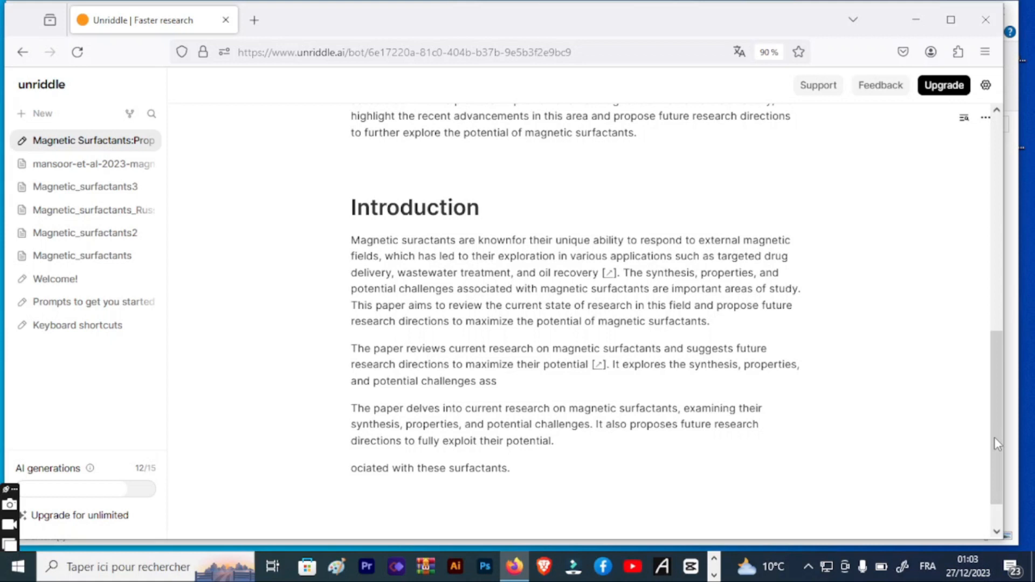
click(598, 368)
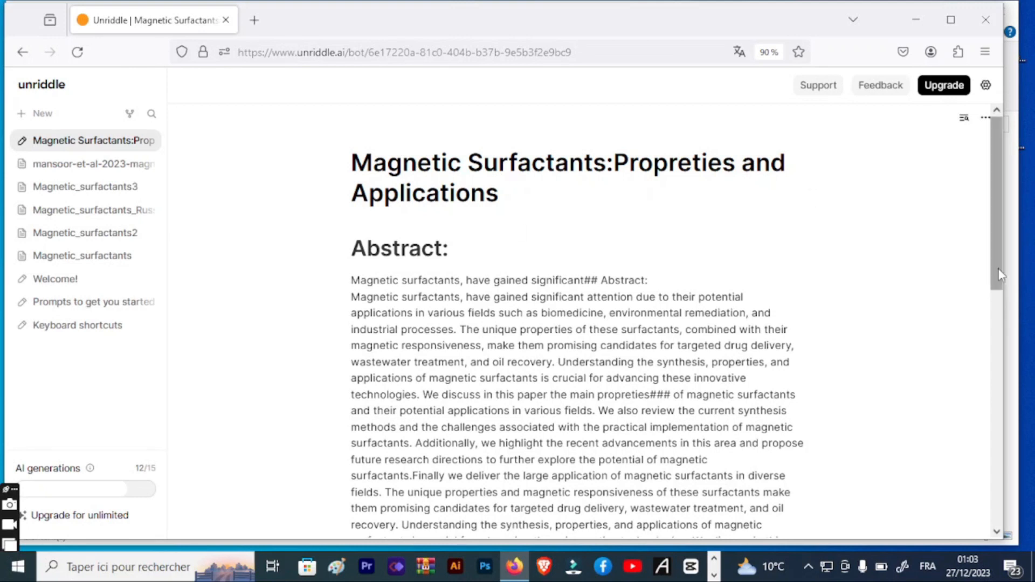
drag(997, 290, 997, 360)
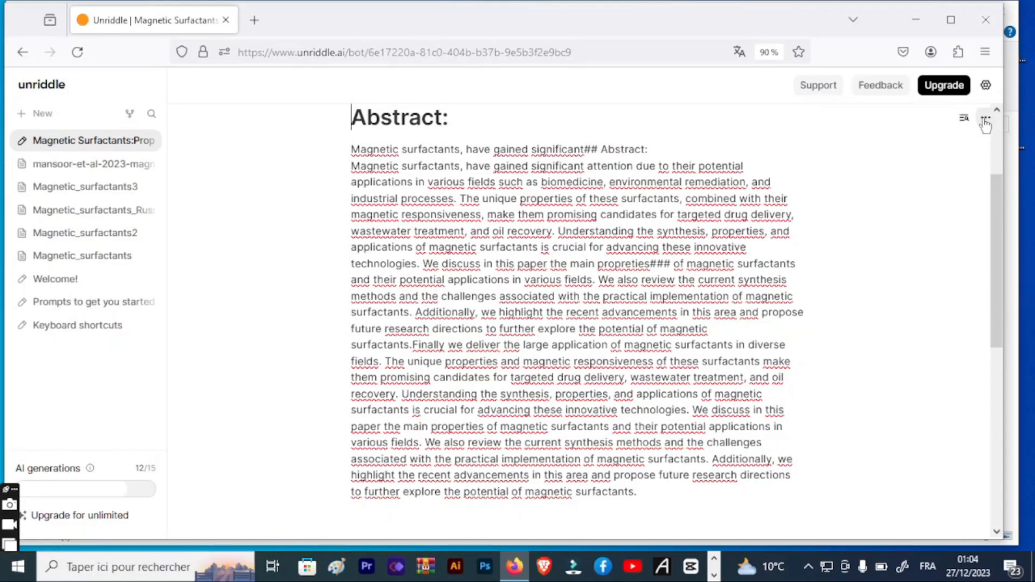
Copy the contents of the magnetic surfactants paper and export the paper as a PDF
click(985, 121)
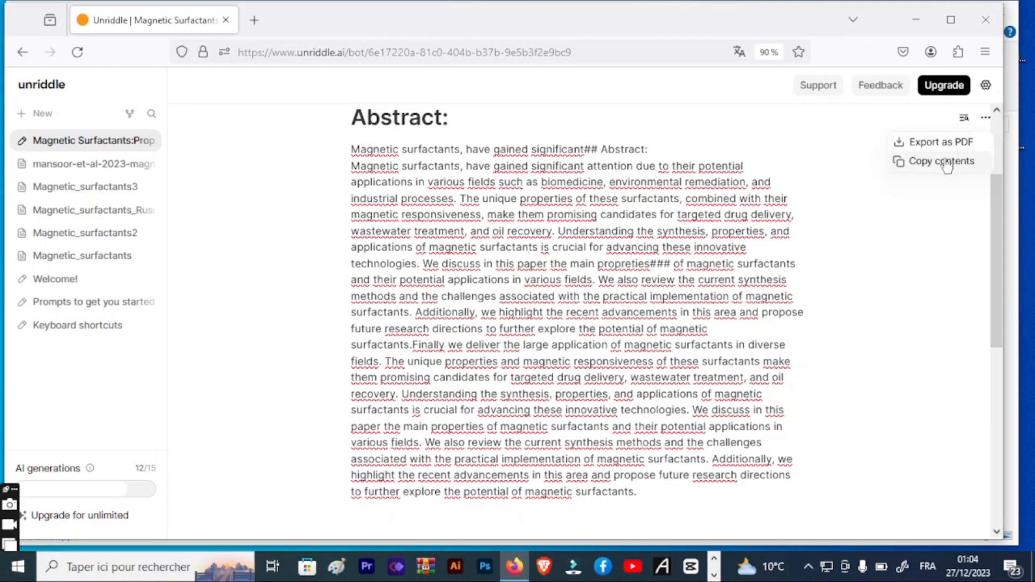
click(946, 161)
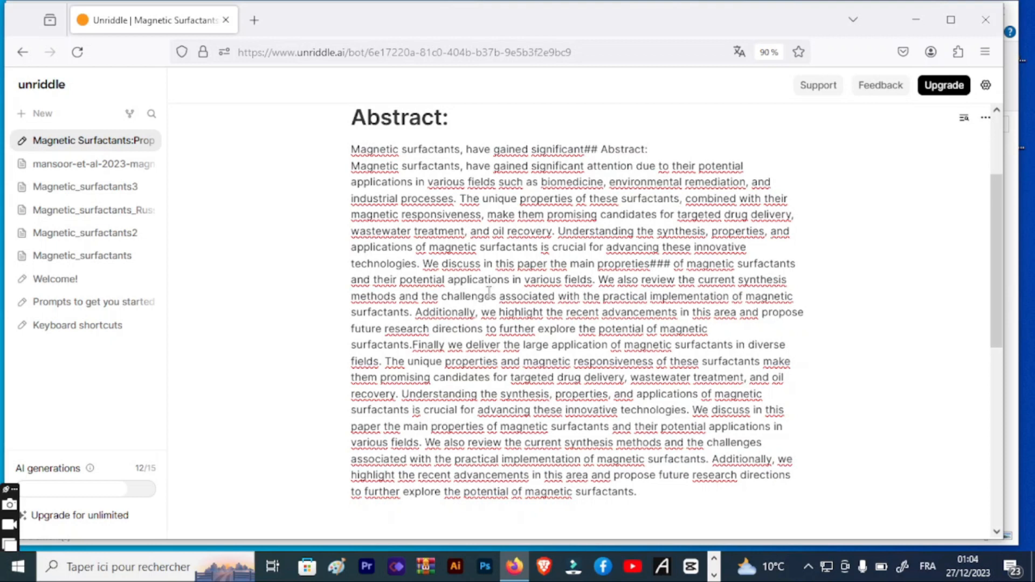
scroll(464, 293, down, 5)
click(987, 118)
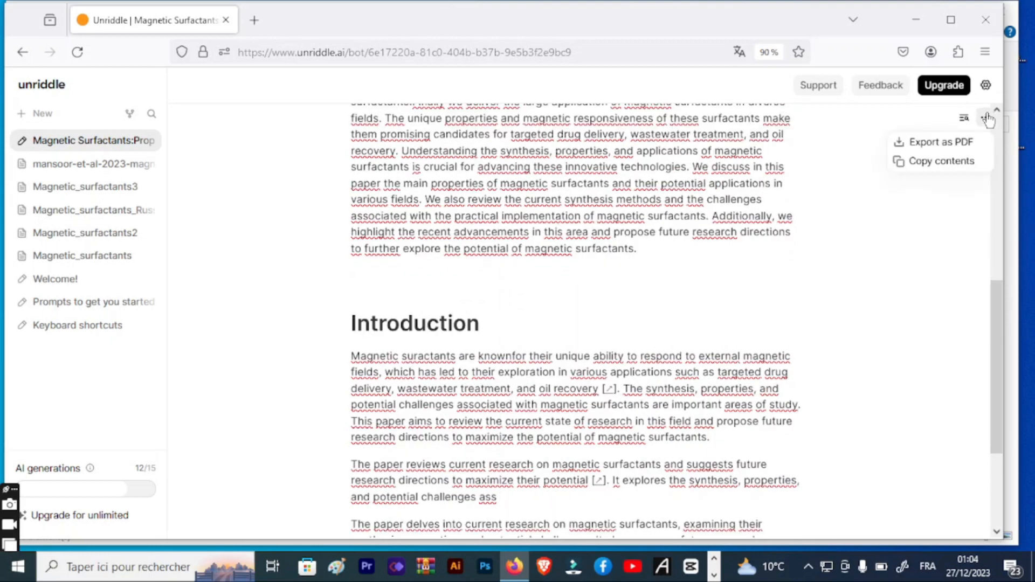
click(940, 143)
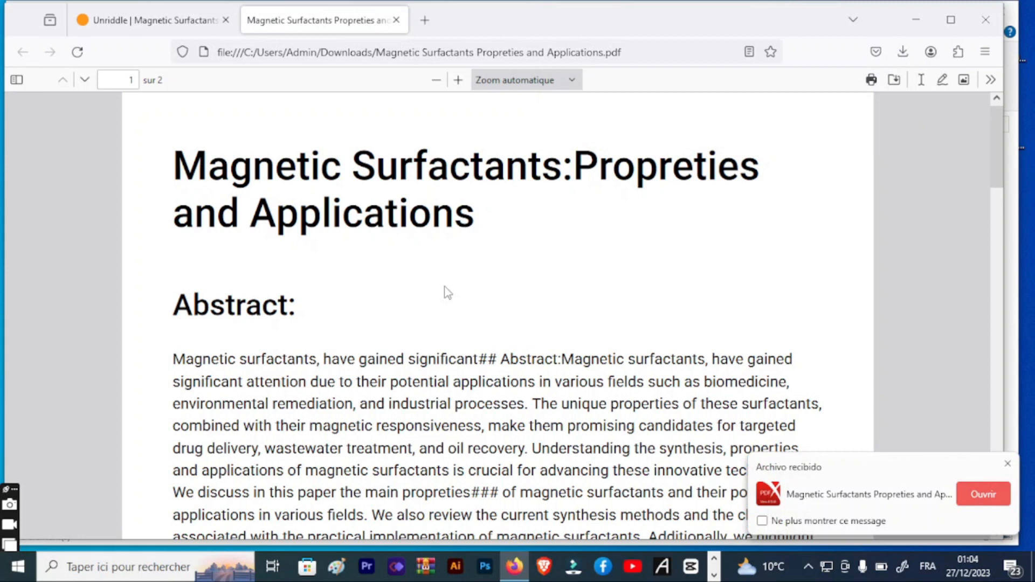
Look through both pages of the exported PDF, checking the title, Abstract and Introduction text
scroll(447, 293, down, 7)
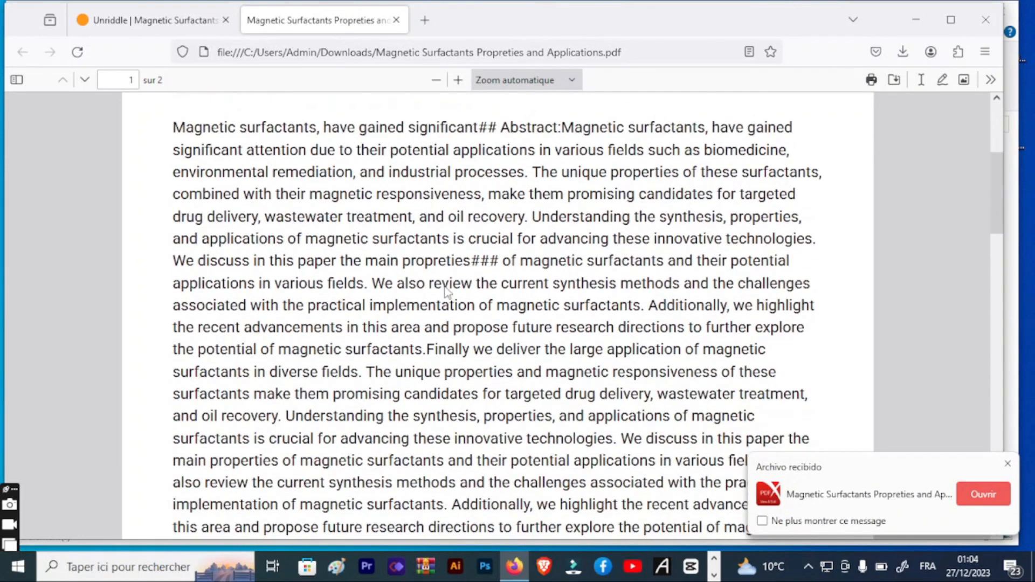
scroll(444, 286, down, 10)
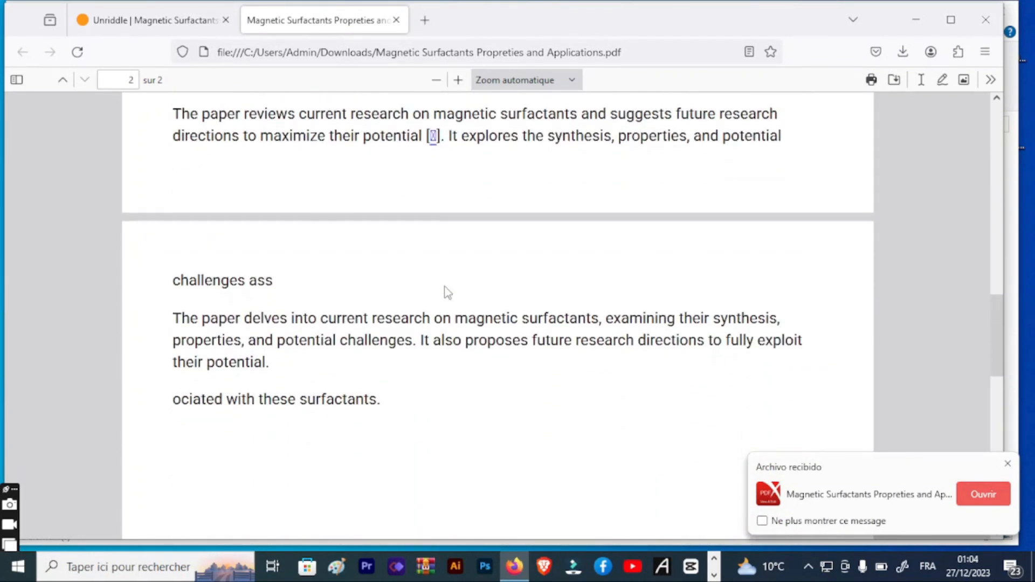
scroll(447, 293, down, 2)
scroll(448, 293, up, 10)
scroll(444, 287, up, 3)
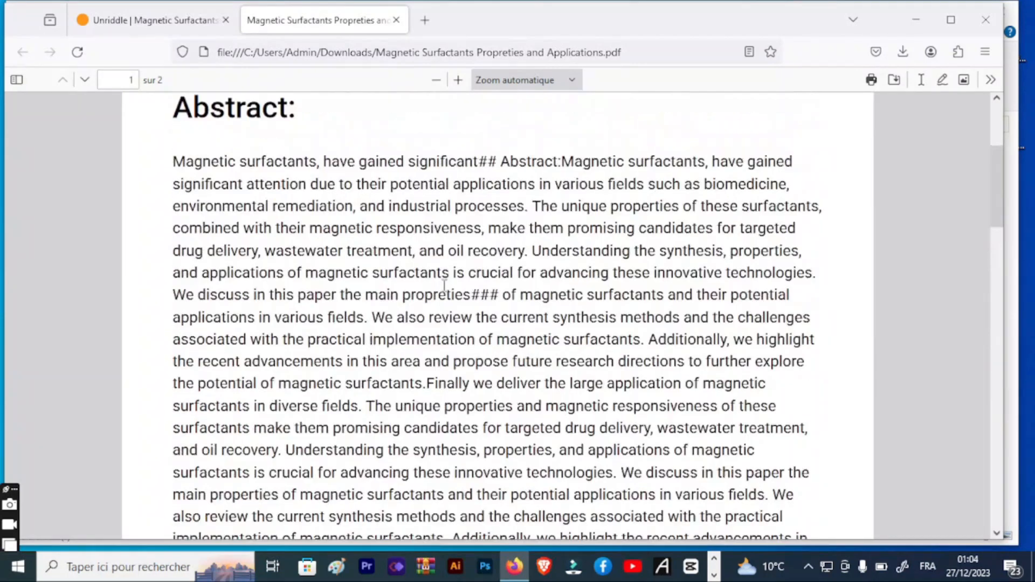
scroll(420, 311, up, 5)
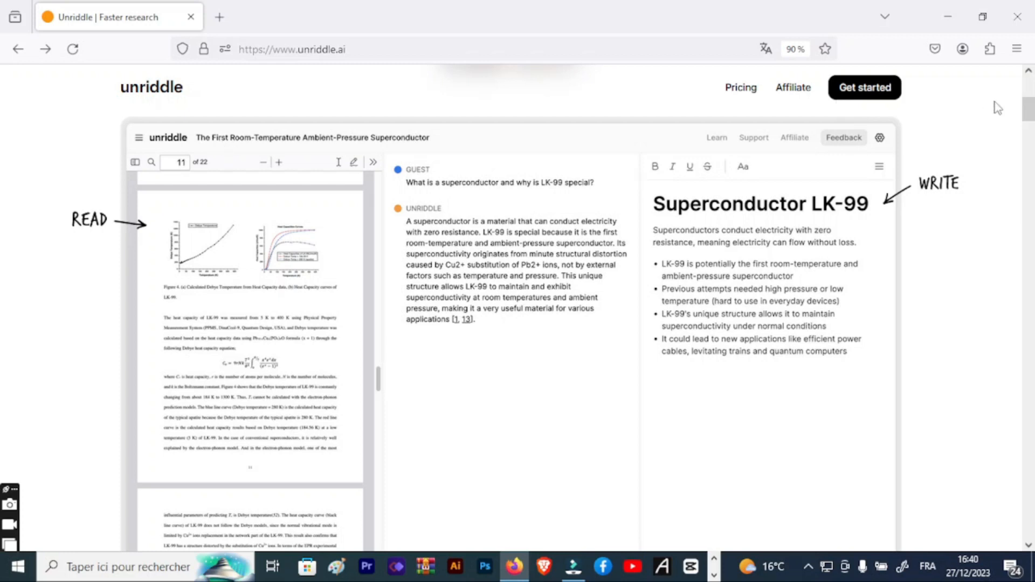
mouse_move(1027, 112)
mouse_down()
mouse_move(1025, 132)
mouse_move(1029, 115)
mouse_up()
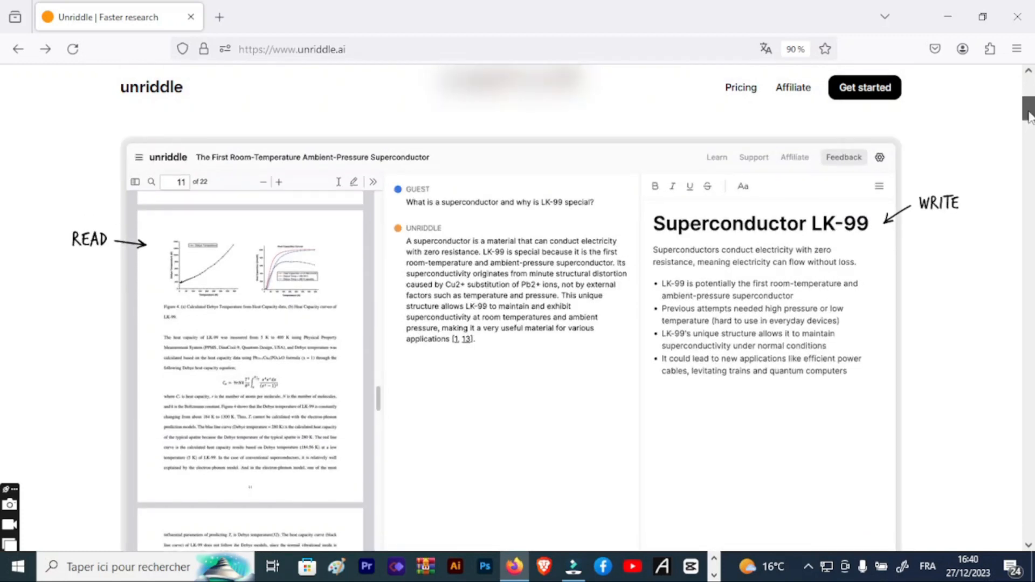